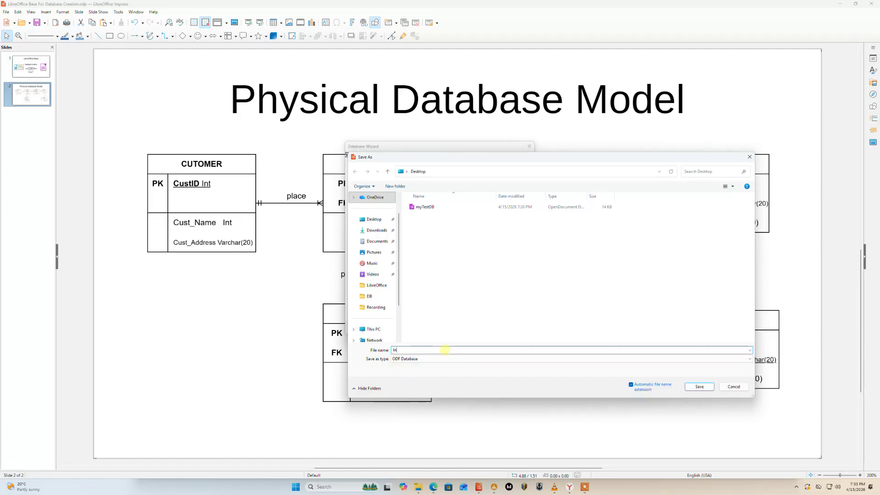
Save the new database file as InventoryMangmentSystem.
{"action": "type", "text": "toryMangmentSystem"}
{"action": "left_click", "coordinate": [705, 390]}
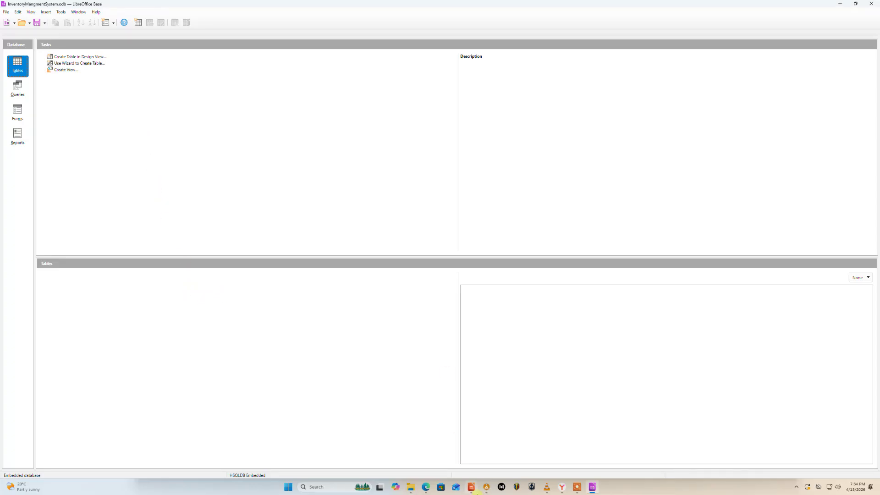
Examine the physical database model slide in the presentation for the Customer table's fields.
{"action": "mouse_move", "coordinate": [592, 491]}
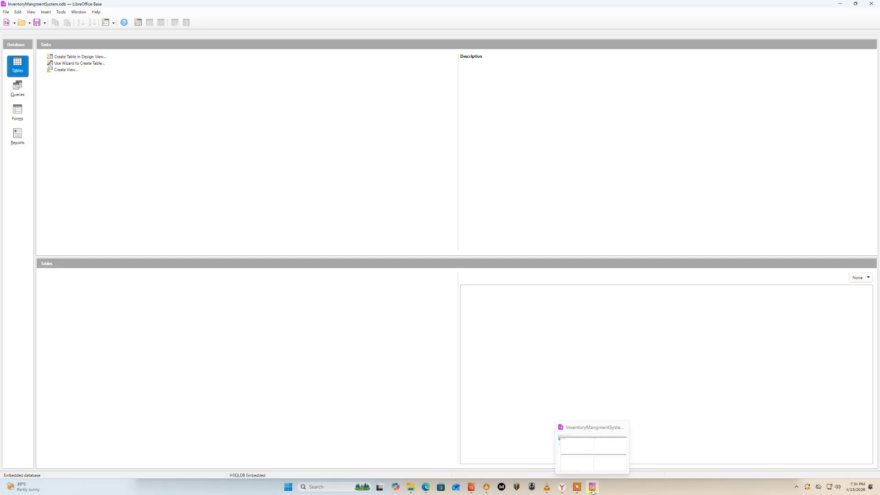
{"action": "mouse_move", "coordinate": [548, 490]}
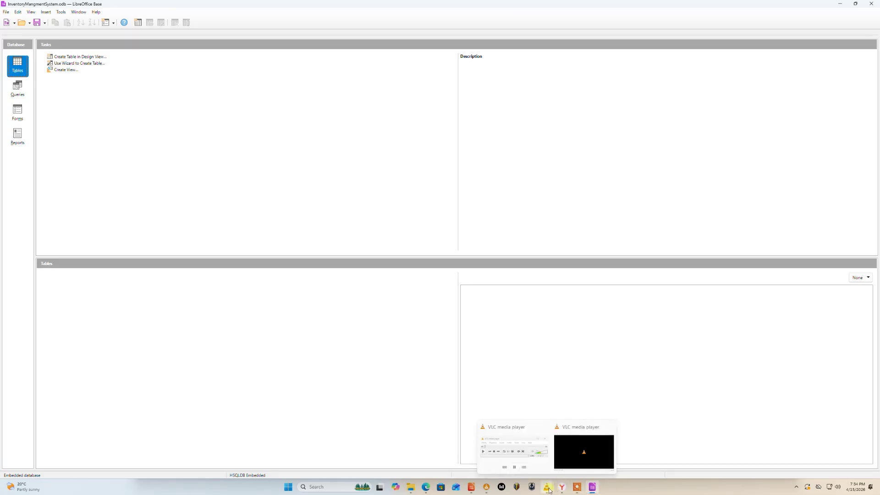
{"action": "mouse_move", "coordinate": [471, 489]}
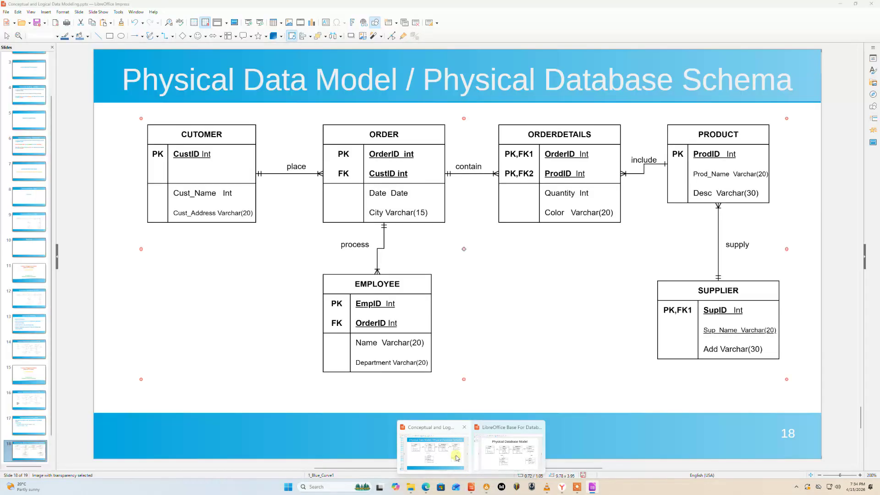
{"action": "left_click", "coordinate": [515, 458]}
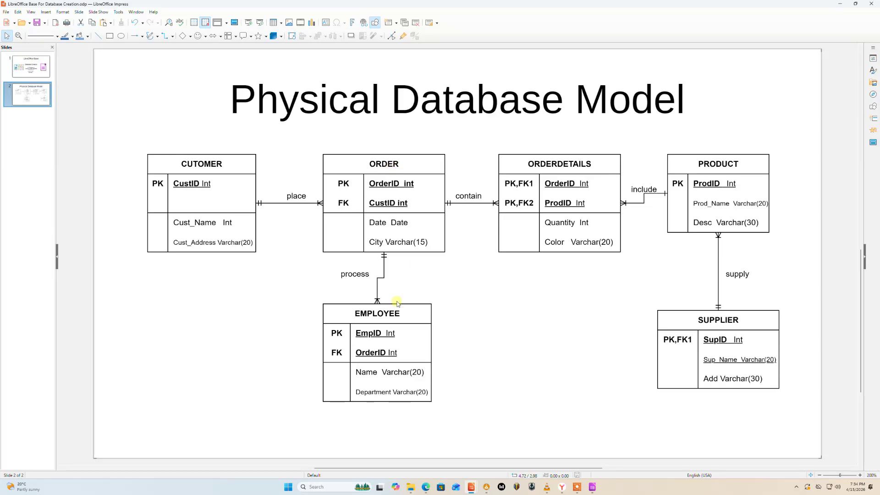
{"action": "left_click", "coordinate": [839, 4]}
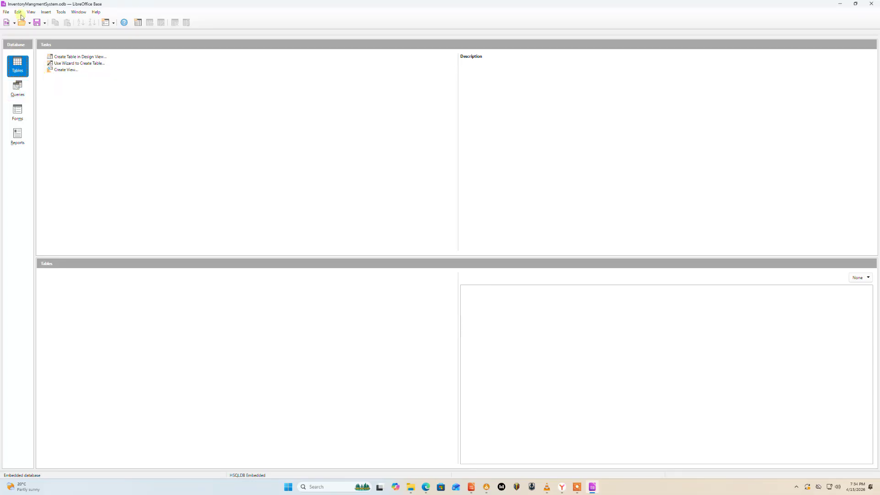
Create a table in Design View and add a CustID field of type Integer.
{"action": "left_click", "coordinate": [22, 72]}
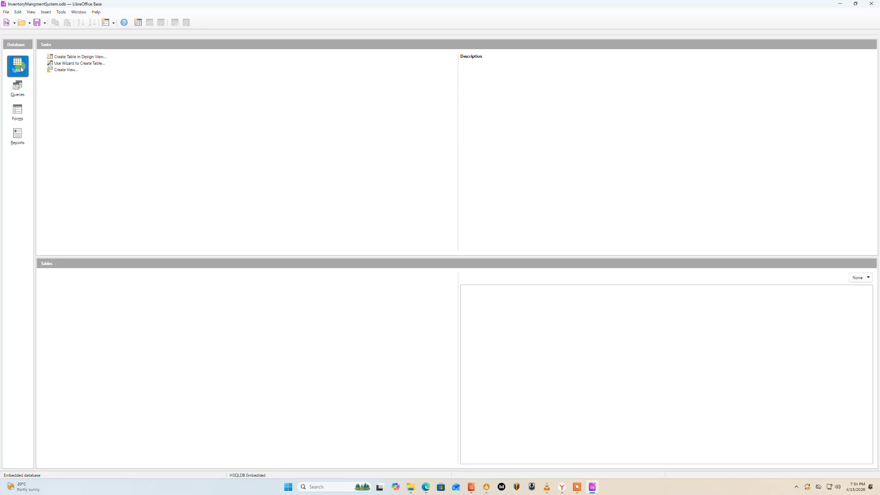
{"action": "left_click", "coordinate": [78, 57]}
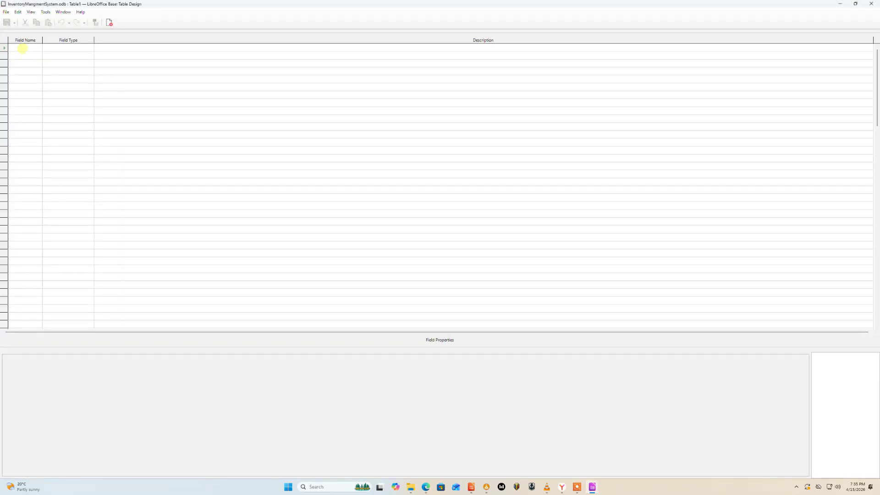
{"action": "type", "text": "CustID"}
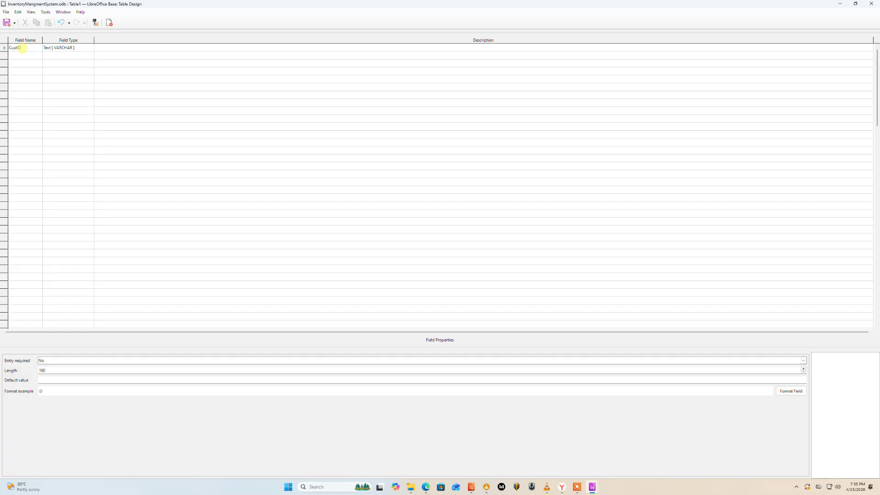
{"action": "key", "text": "Tab"}
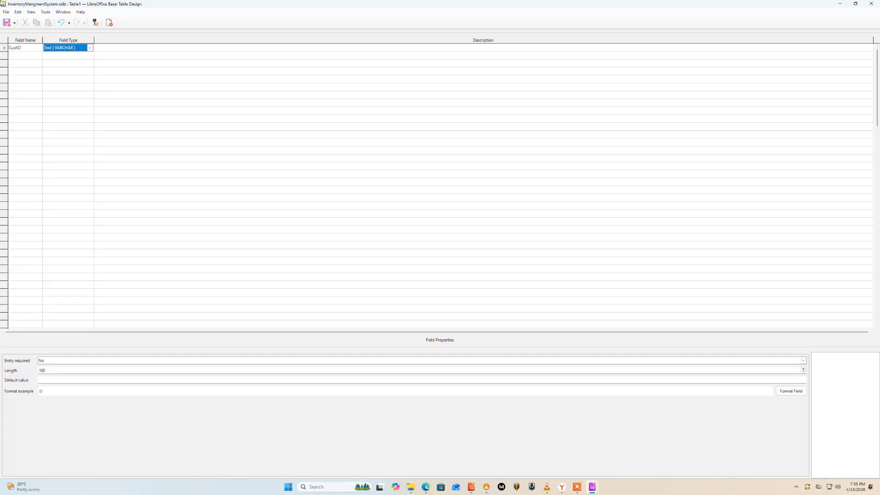
{"action": "left_click", "coordinate": [91, 48]}
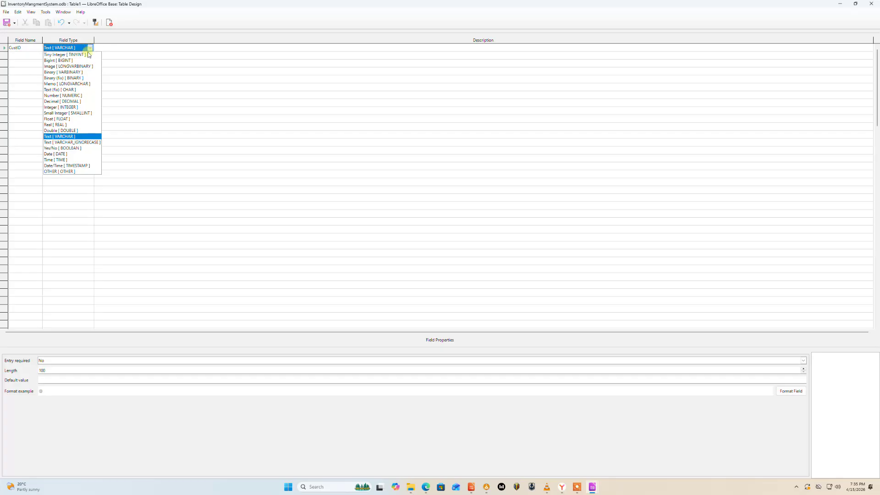
{"action": "left_click", "coordinate": [73, 107]}
Add a Customer_Name field with the Text [VARCHAR] type.
{"action": "left_click", "coordinate": [36, 54]}
{"action": "type", "text": "Customer"}
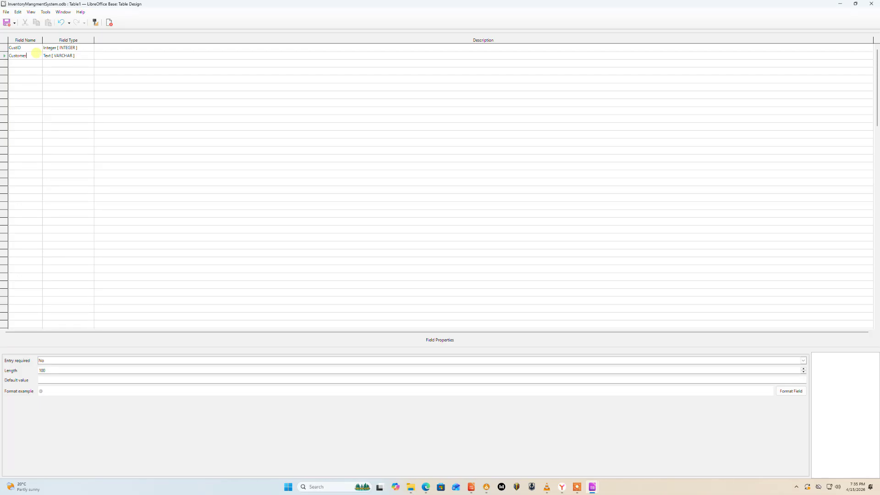
{"action": "type", "text": "_Nam"}
{"action": "key", "text": "Tab"}
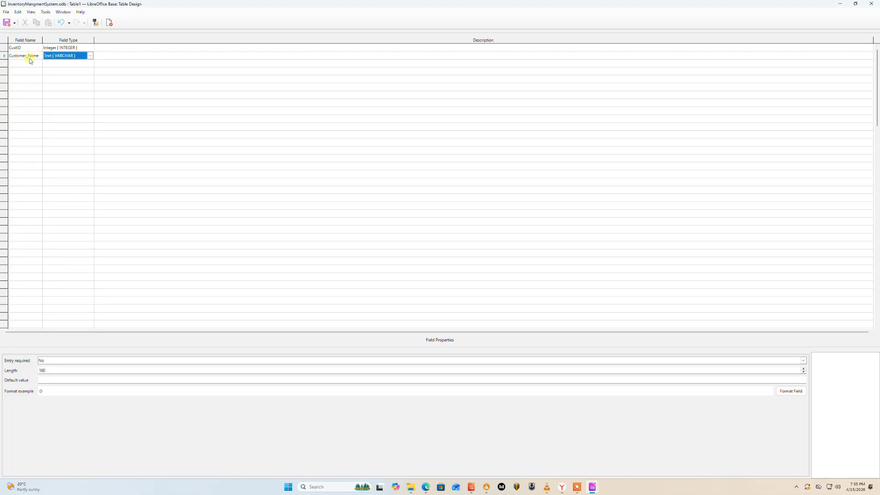
Add Address, Contact and Email fields, each with the Text [VARCHAR] type.
{"action": "left_click", "coordinate": [33, 64]}
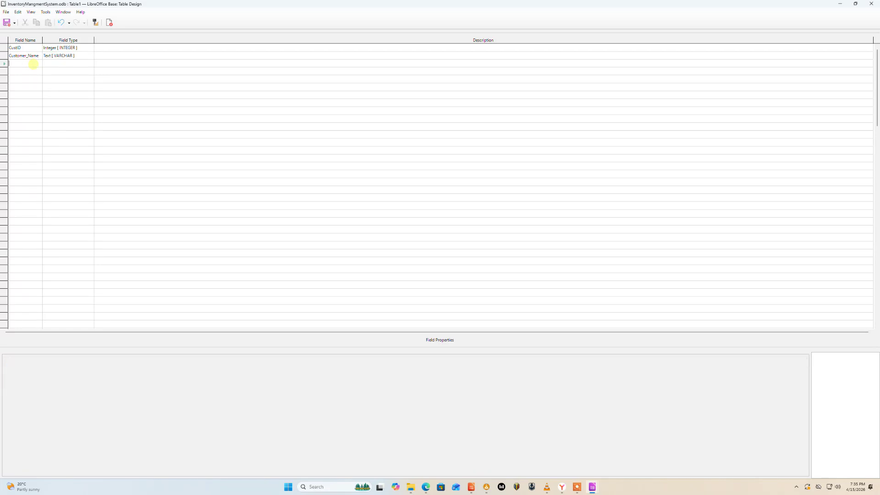
{"action": "type", "text": "Address"}
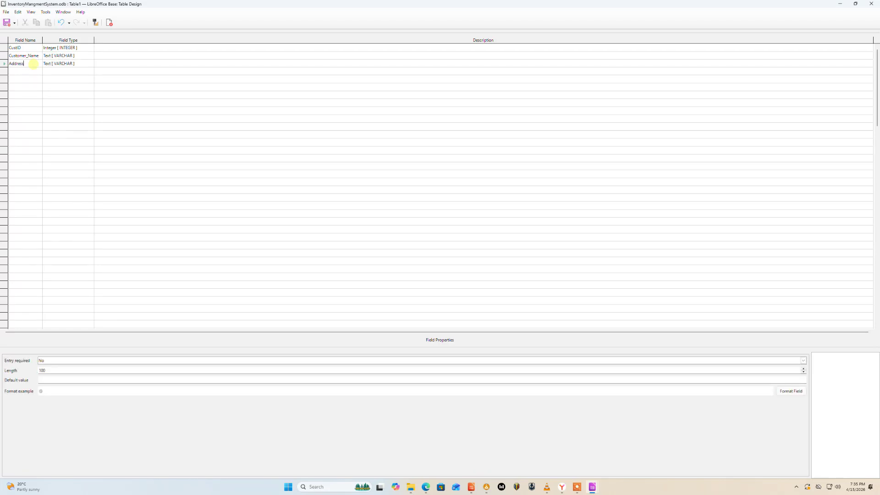
{"action": "key", "text": "Tab"}
{"action": "key", "text": "Return"}
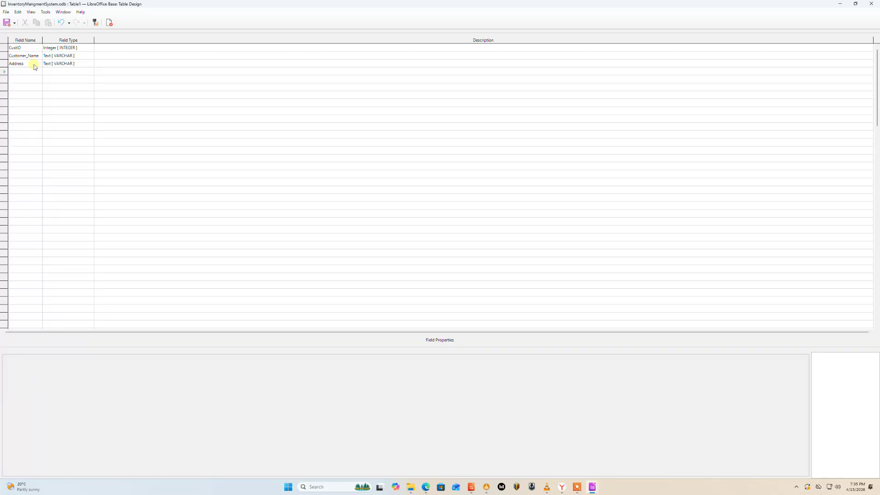
{"action": "type", "text": "Contact"}
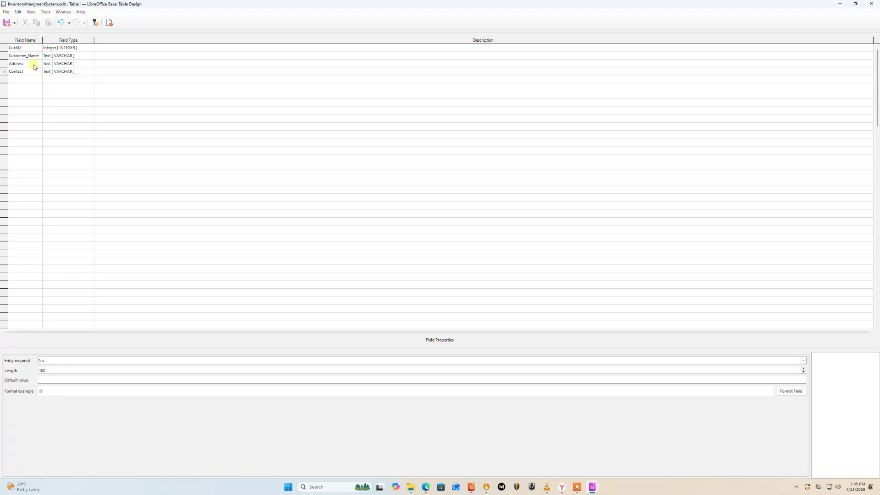
{"action": "left_click", "coordinate": [39, 80]}
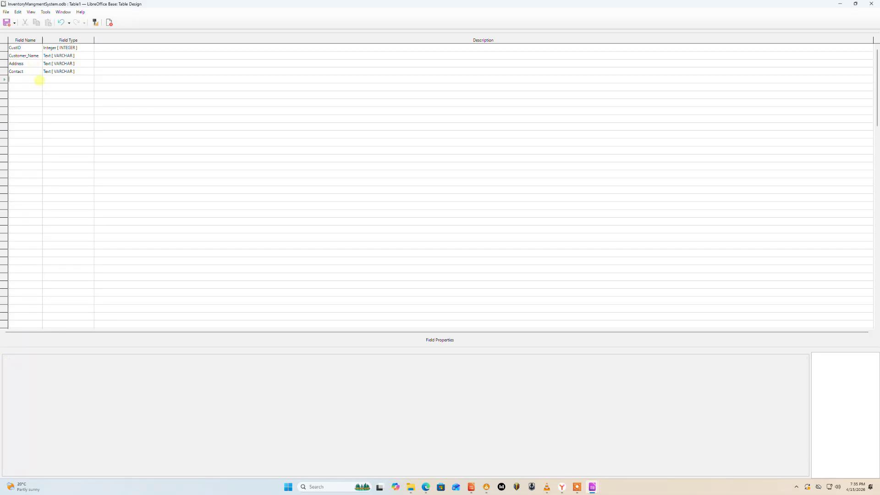
{"action": "type", "text": "Email"}
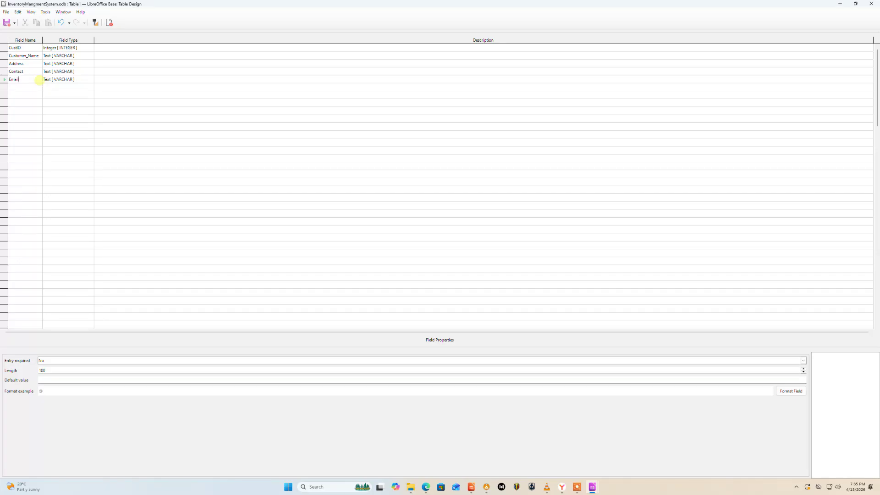
{"action": "key", "text": "Tab"}
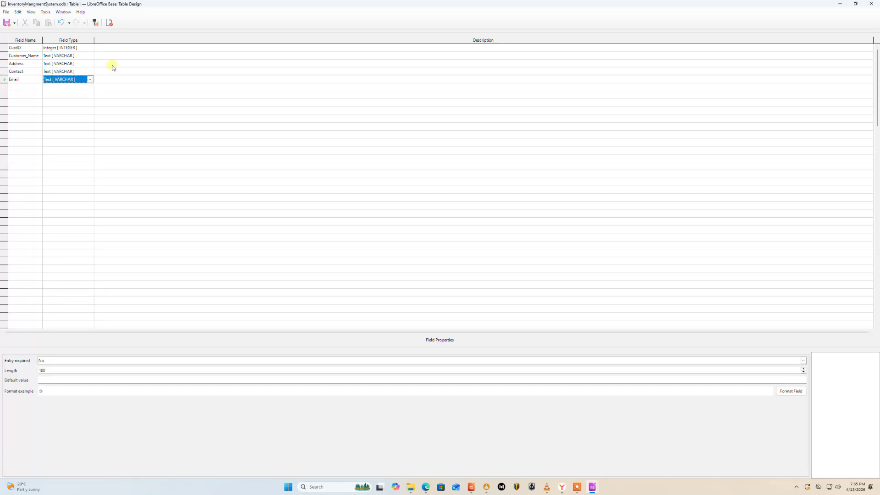
Save the table as tblCustomer, declining the automatic primary key creation.
{"action": "left_click", "coordinate": [91, 80]}
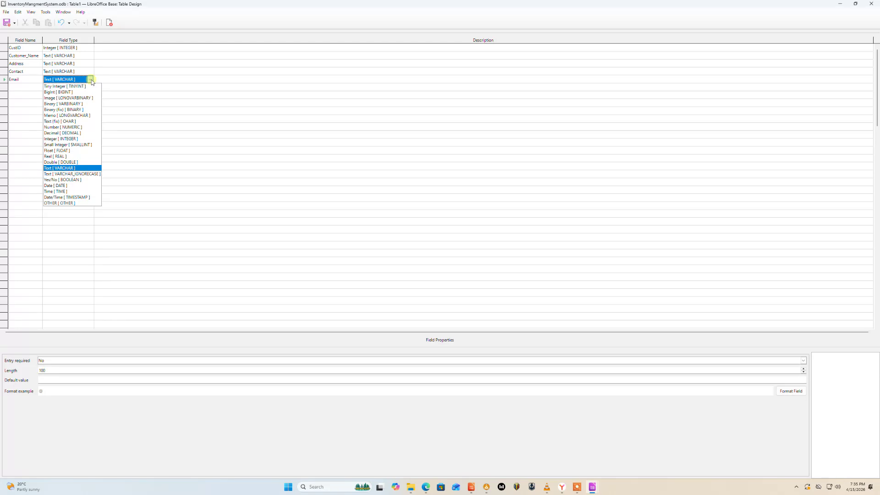
{"action": "left_click", "coordinate": [91, 80]}
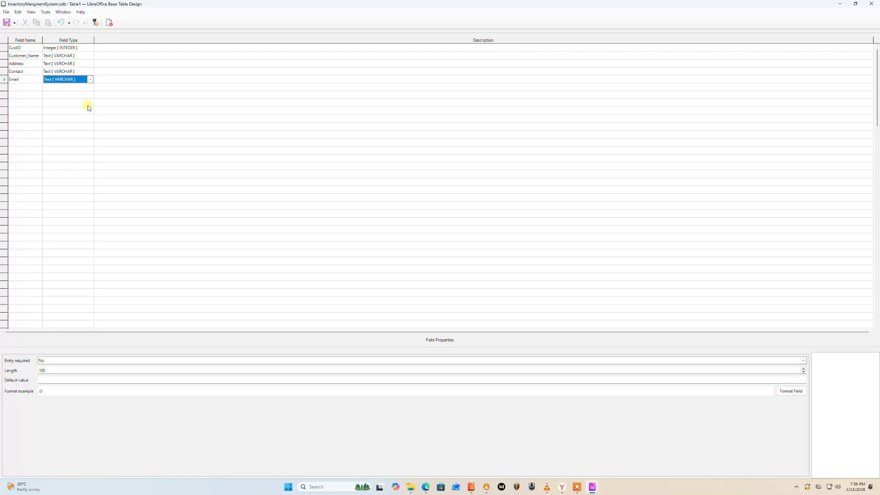
{"action": "key", "text": "ctrl+s"}
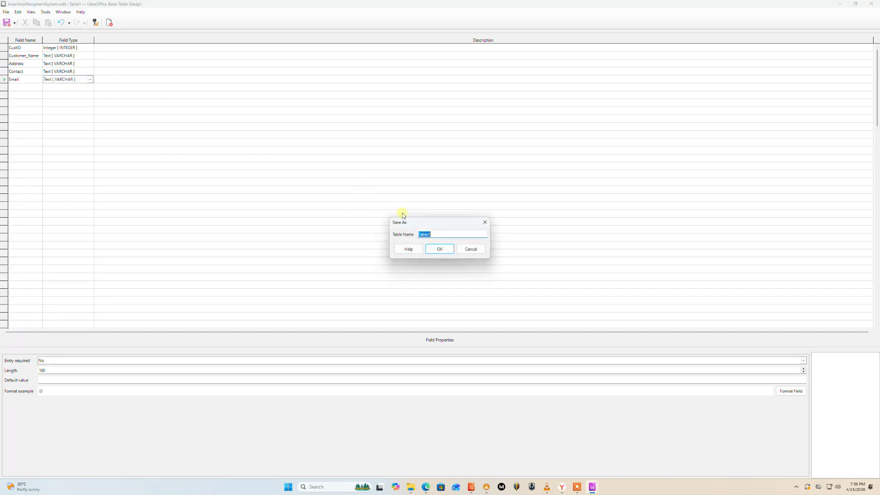
{"action": "type", "text": "t"}
{"action": "type", "text": "blCustomer"}
{"action": "left_click", "coordinate": [440, 250]}
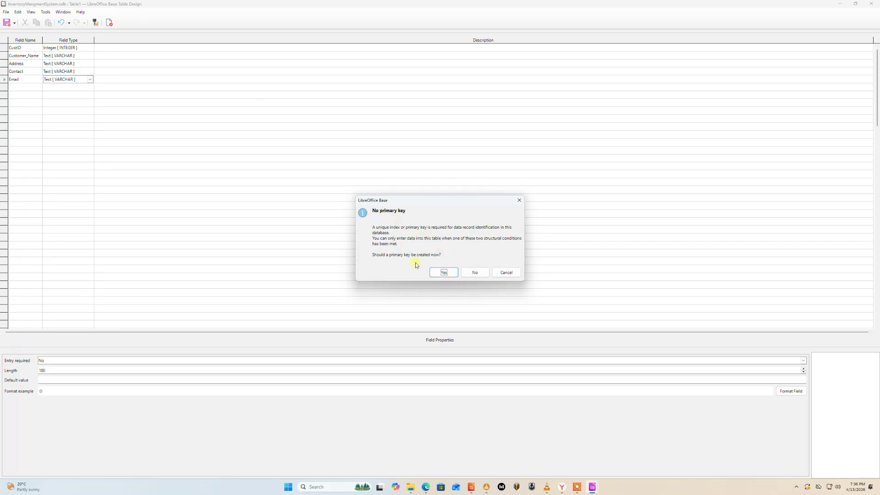
{"action": "left_click", "coordinate": [474, 273]}
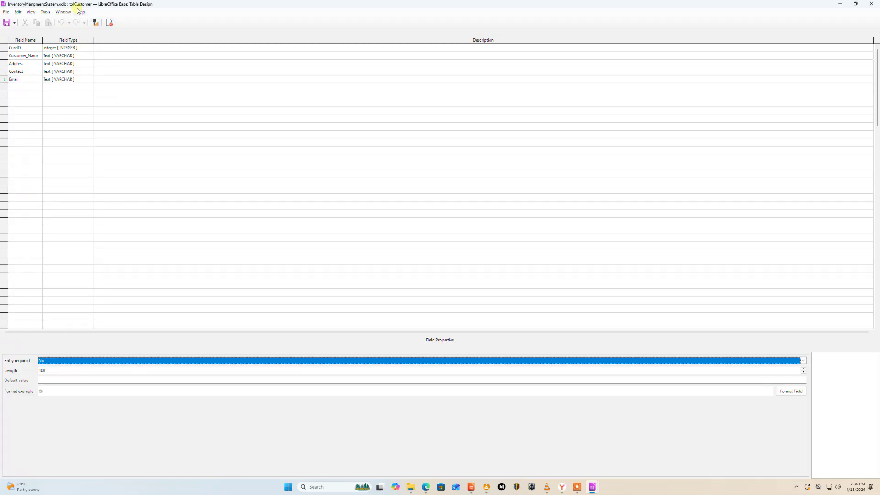
Set CustID as the primary key and close the table design, saving the changes.
{"action": "left_click", "coordinate": [5, 48]}
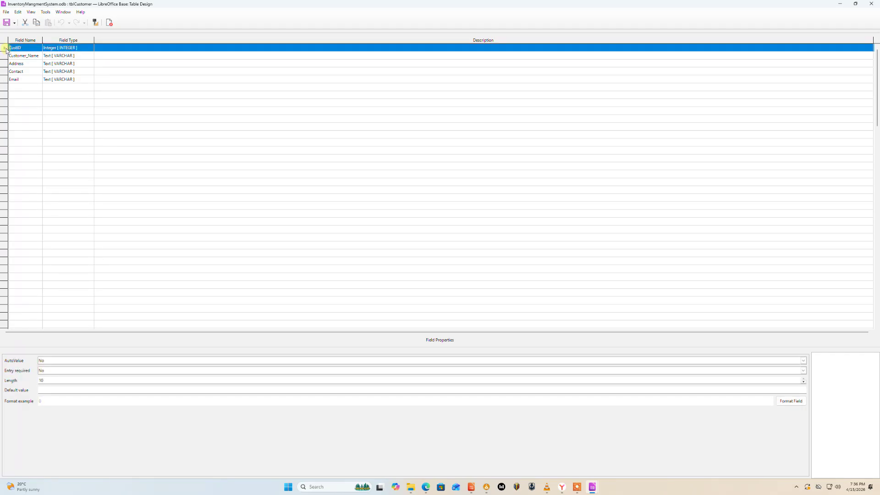
{"action": "right_click", "coordinate": [6, 50]}
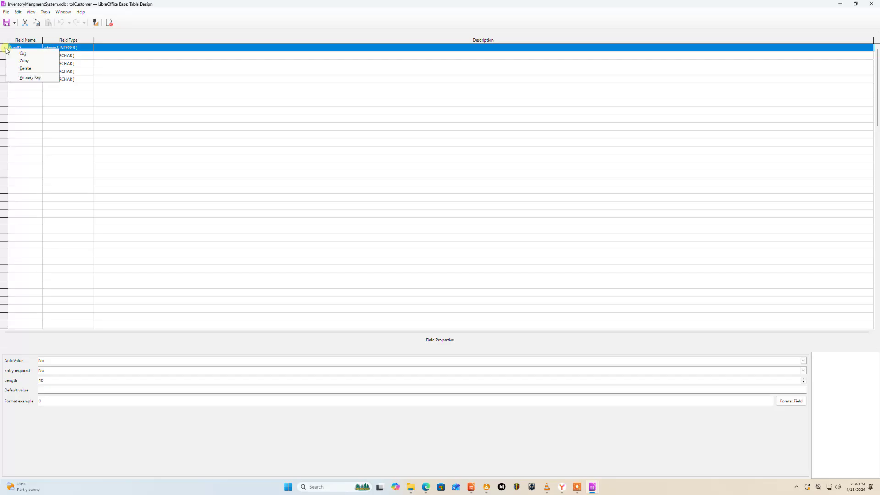
{"action": "left_click", "coordinate": [30, 77]}
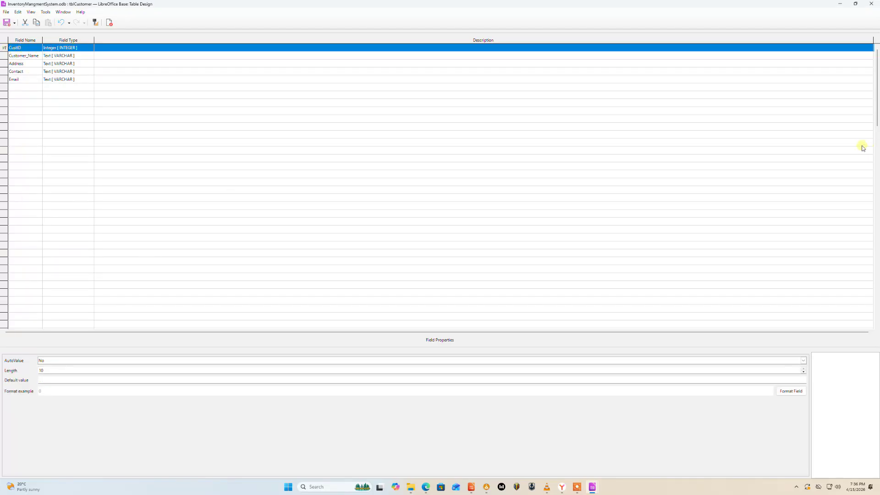
{"action": "left_click", "coordinate": [867, 4]}
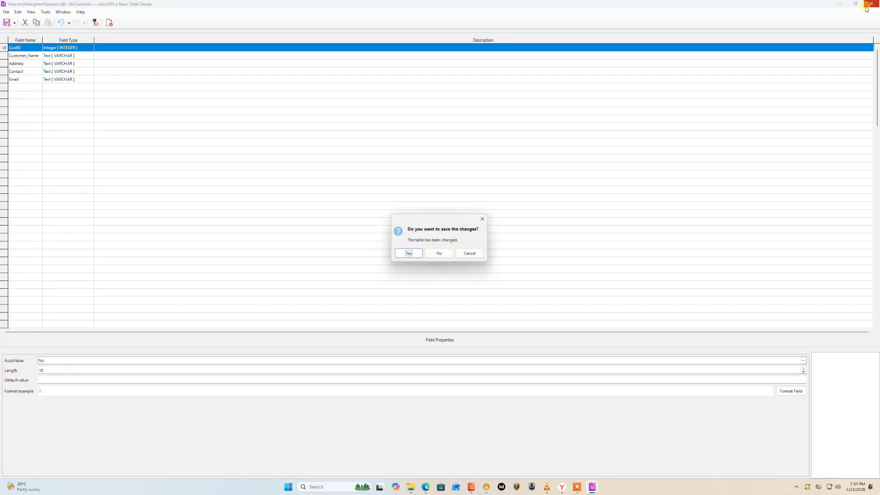
{"action": "left_click", "coordinate": [408, 254]}
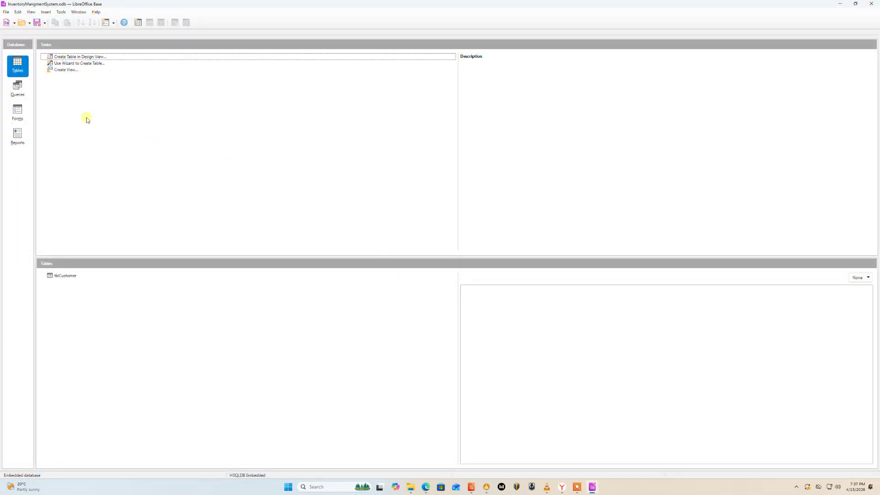
Open tblCustomer and enter a record with CustID 100 plus the customer's name, address, contact number and e-mail, then close it.
{"action": "double_click", "coordinate": [65, 276]}
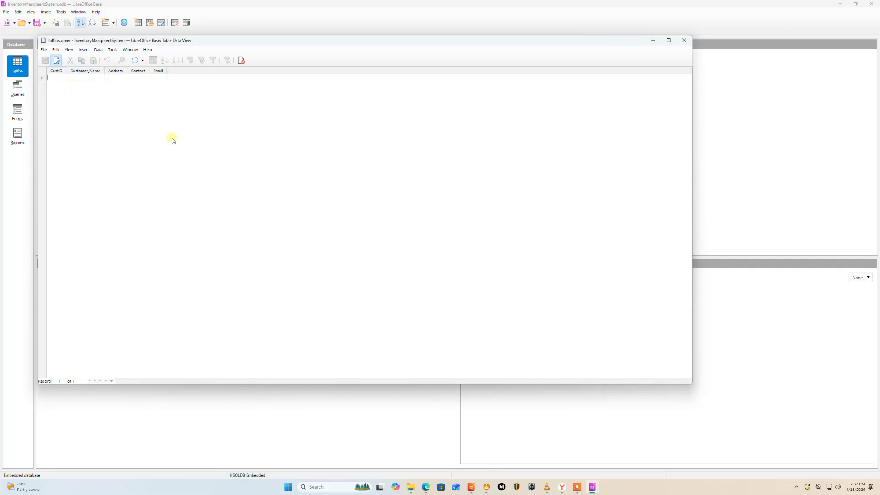
{"action": "type", "text": "100"}
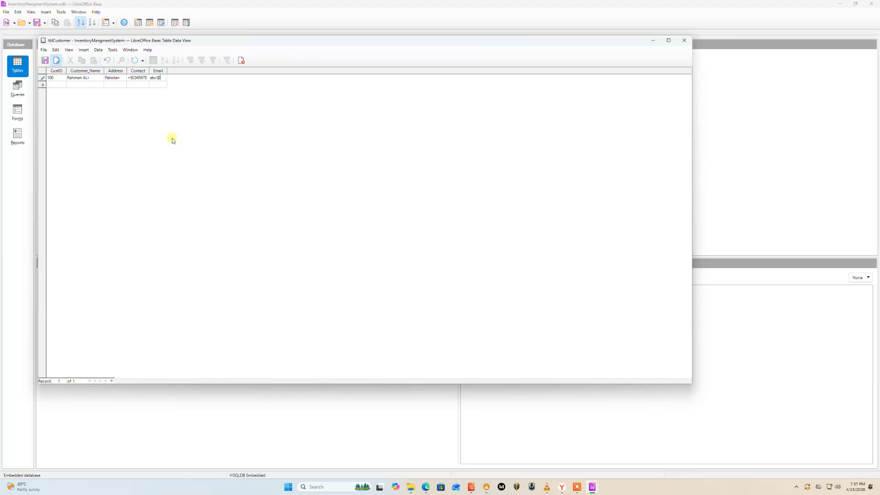
{"action": "type", "text": "mail.com"}
{"action": "key", "text": "Return"}
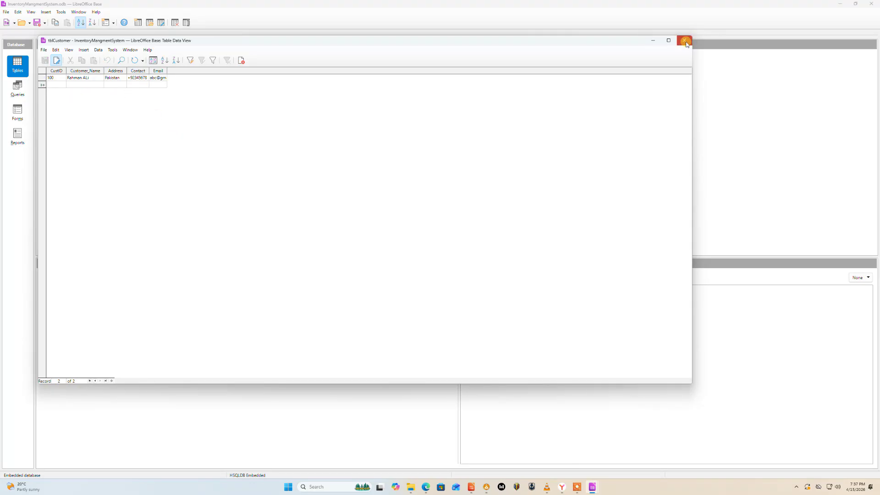
{"action": "left_click", "coordinate": [685, 42]}
{"action": "mouse_move", "coordinate": [467, 491]}
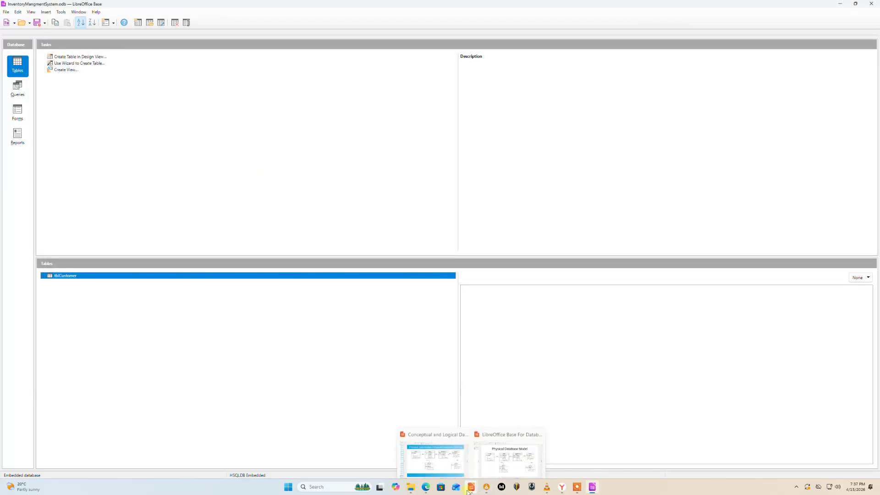
{"action": "mouse_move", "coordinate": [515, 462]}
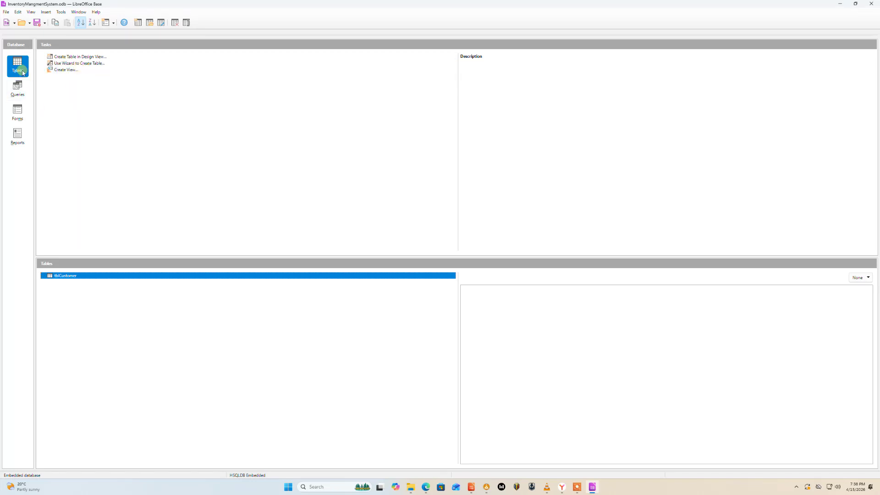
Start the Table Wizard, pick the Business sample table Orders, and add all of its fields to the selection.
{"action": "left_click", "coordinate": [91, 64]}
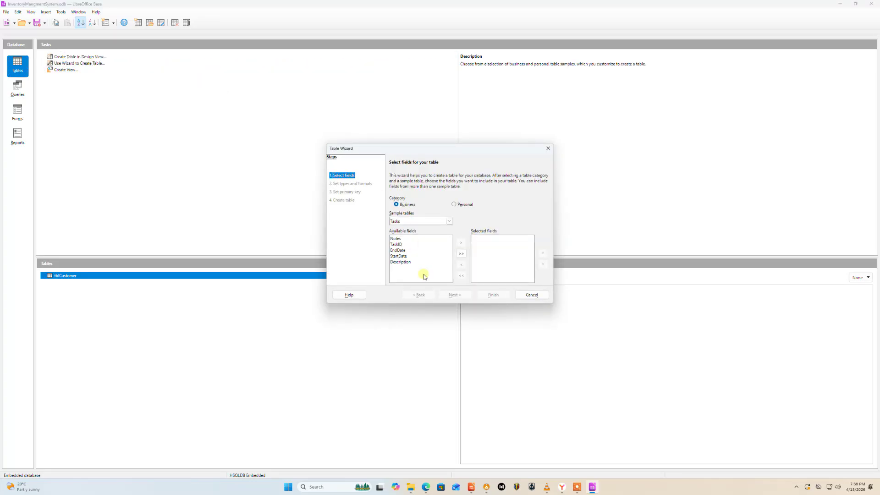
{"action": "left_click", "coordinate": [449, 222]}
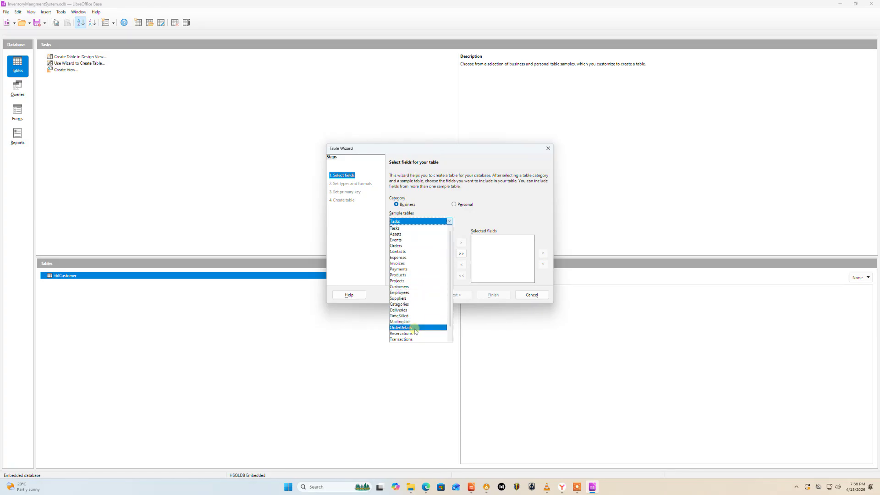
{"action": "left_click", "coordinate": [450, 339]}
{"action": "left_click", "coordinate": [450, 340]}
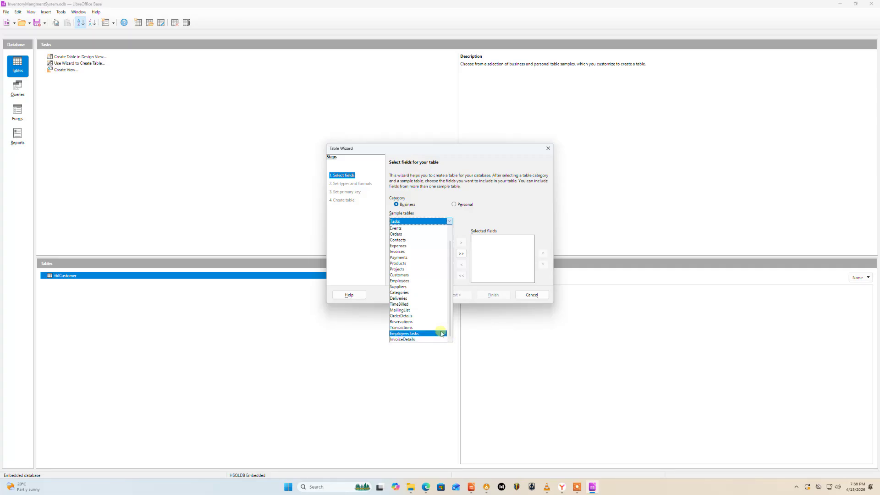
{"action": "left_click", "coordinate": [399, 235]}
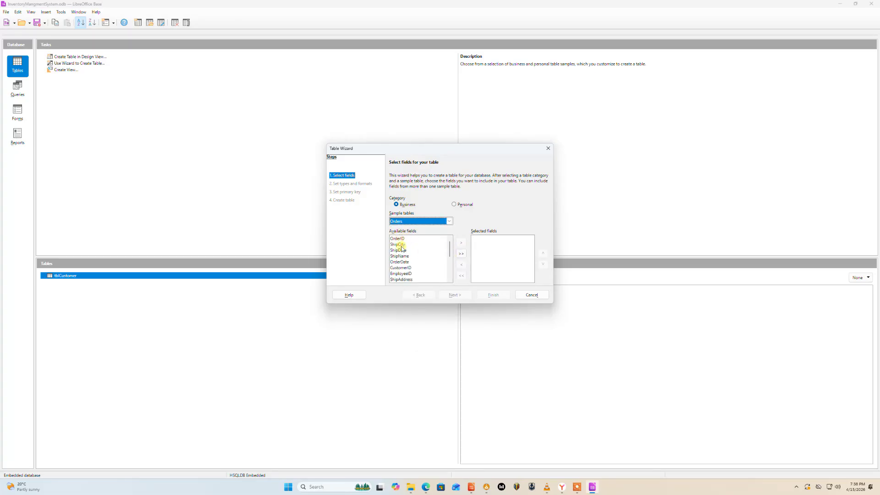
{"action": "mouse_move", "coordinate": [449, 247]}
{"action": "left_mouse_down"}
{"action": "mouse_move", "coordinate": [448, 269]}
{"action": "mouse_move", "coordinate": [448, 233]}
{"action": "left_mouse_up"}
{"action": "left_click", "coordinate": [461, 254]}
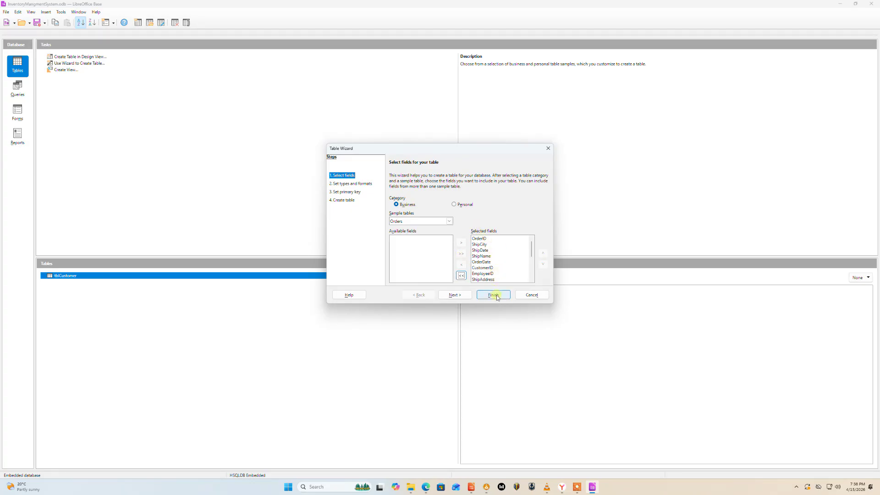
{"action": "left_click", "coordinate": [466, 298]}
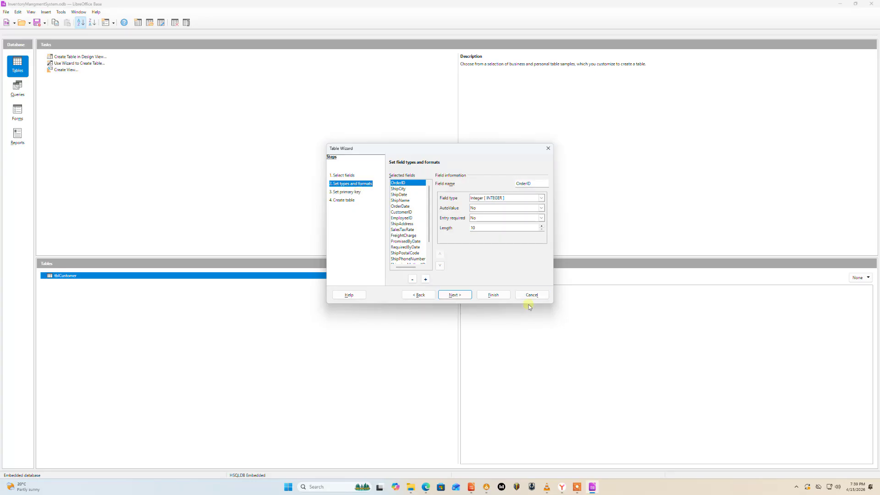
Keep the default field types and use the existing OrderID field as the primary key.
{"action": "left_click", "coordinate": [471, 294]}
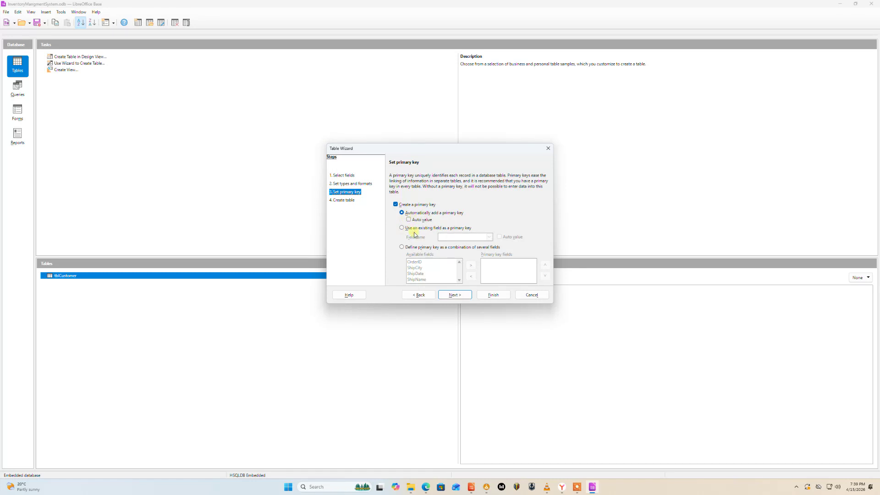
{"action": "left_click", "coordinate": [363, 185]}
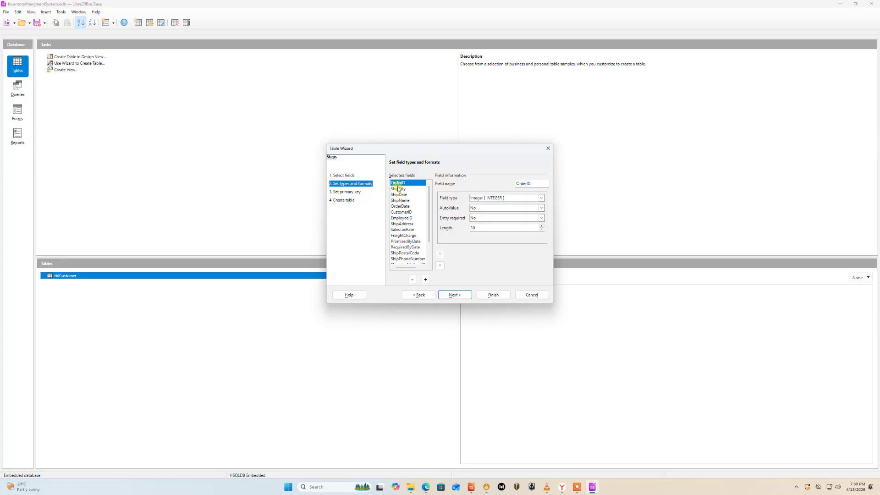
{"action": "left_click", "coordinate": [357, 194]}
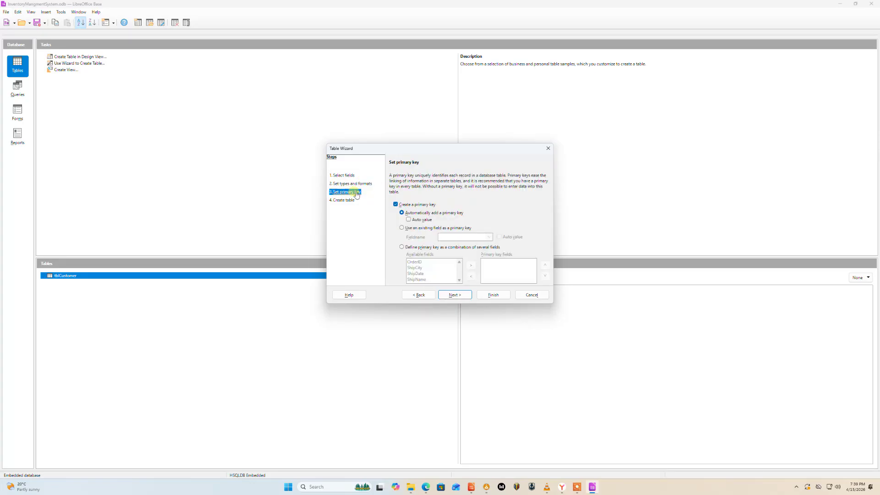
{"action": "left_click", "coordinate": [402, 227]}
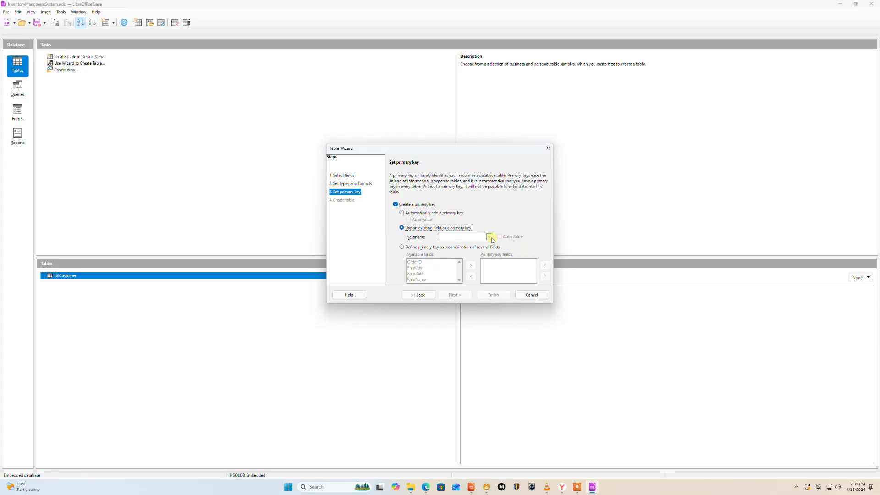
{"action": "left_click", "coordinate": [489, 237]}
{"action": "left_click", "coordinate": [471, 244]}
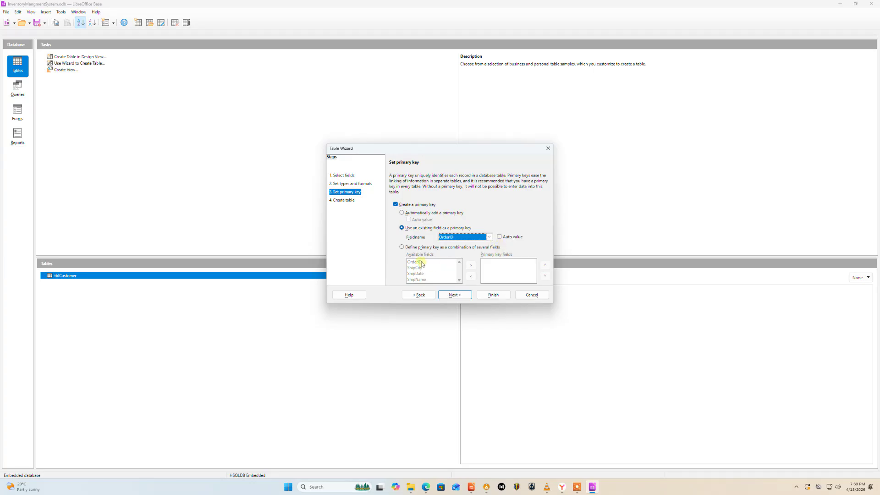
{"action": "left_click", "coordinate": [466, 302]}
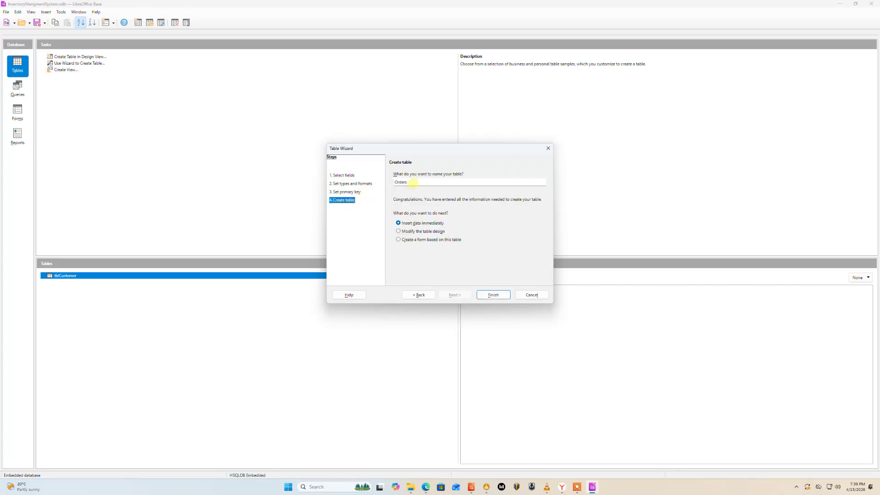
Name the new table tblOrders, finish the wizard, and close the table's data view.
{"action": "left_click", "coordinate": [395, 183]}
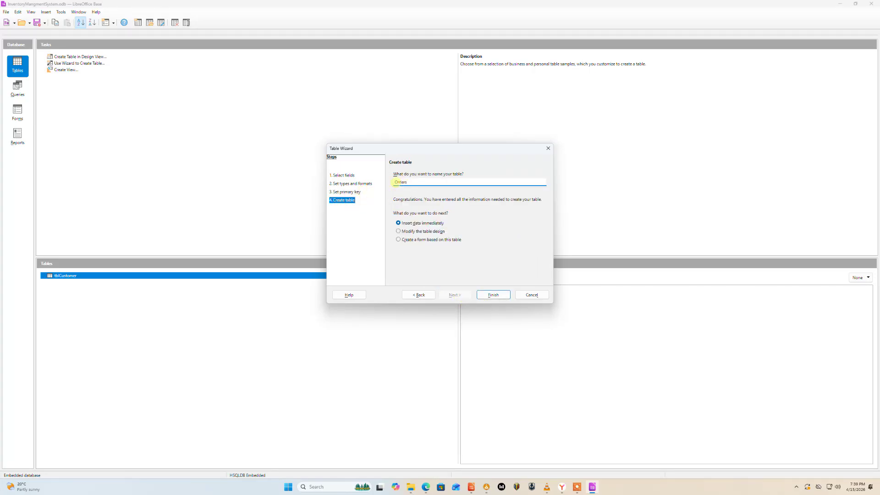
{"action": "type", "text": "tbl"}
{"action": "left_click", "coordinate": [493, 295]}
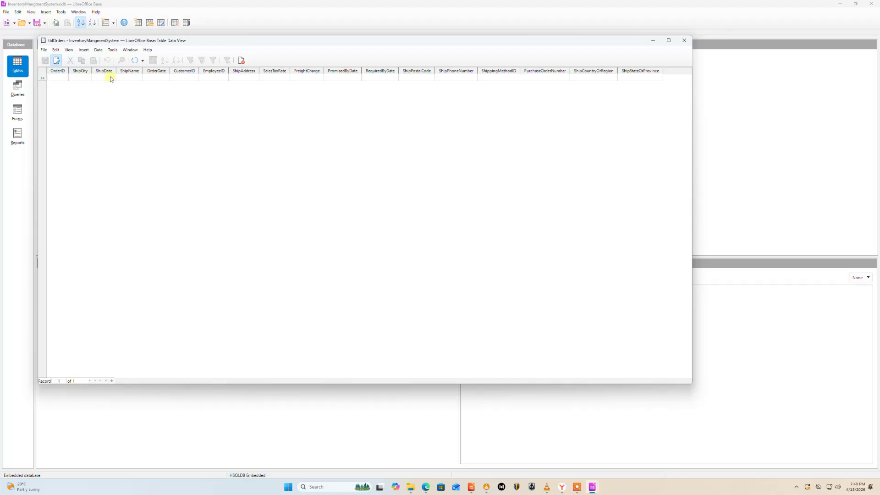
{"action": "left_click", "coordinate": [687, 45]}
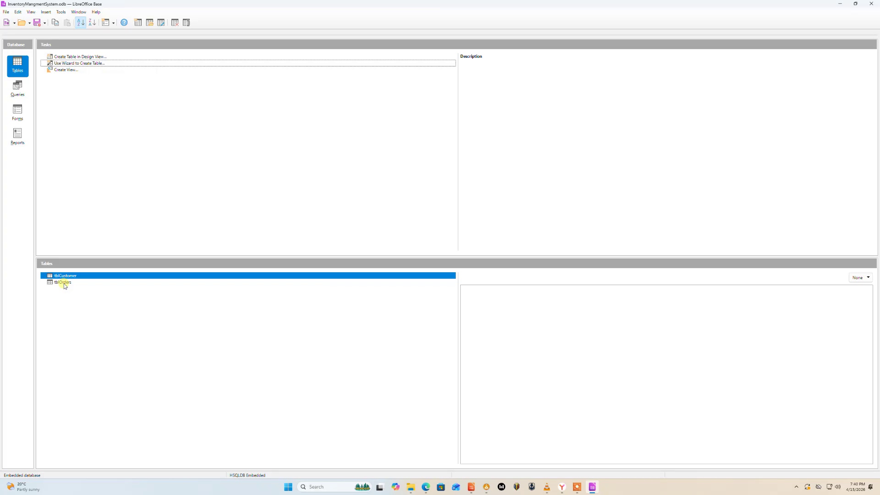
Switch to the Impress presentation to review the physical database model, then return to Base.
{"action": "mouse_move", "coordinate": [481, 486]}
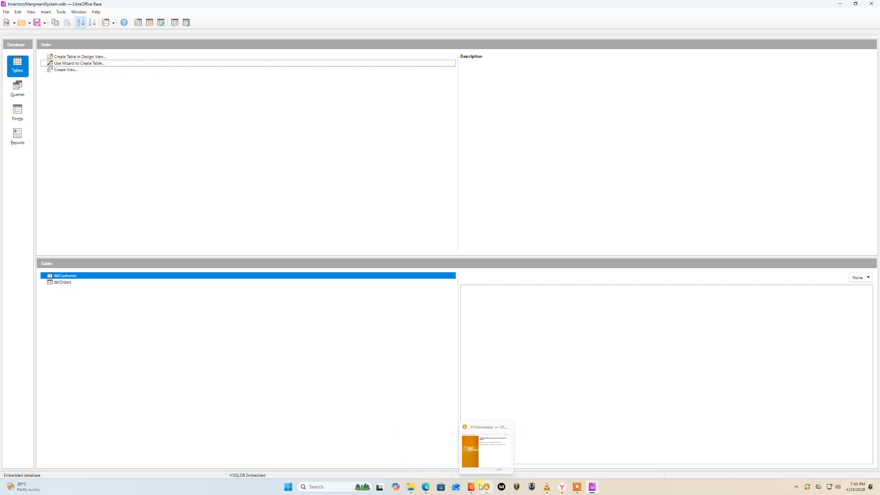
{"action": "left_click", "coordinate": [509, 449]}
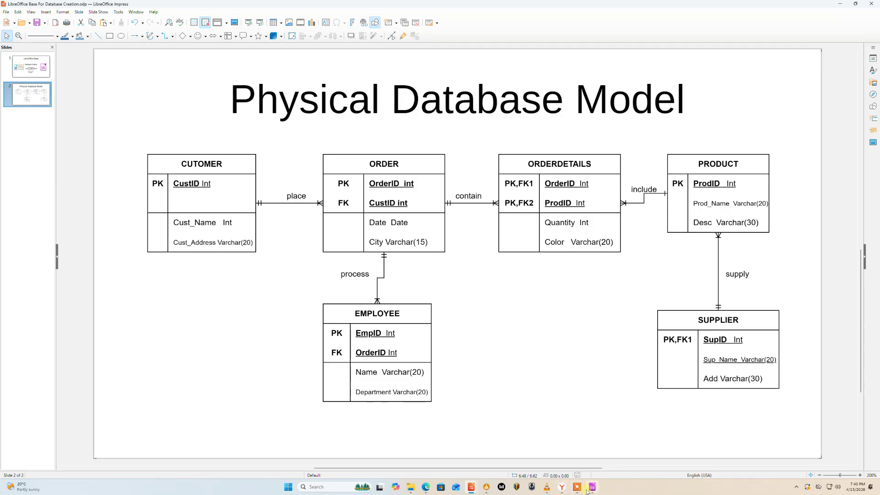
{"action": "left_click", "coordinate": [588, 449]}
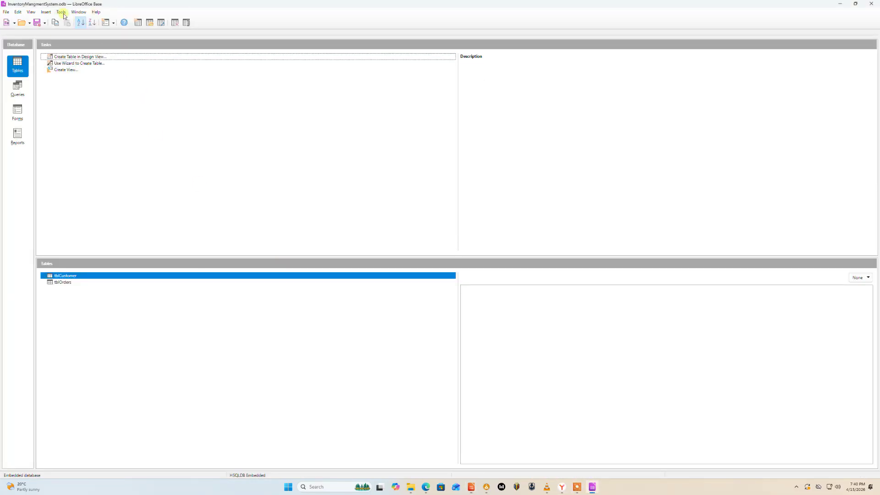
Start the Table Wizard again, pick the Employees sample table, and add all of its fields.
{"action": "left_click", "coordinate": [89, 64]}
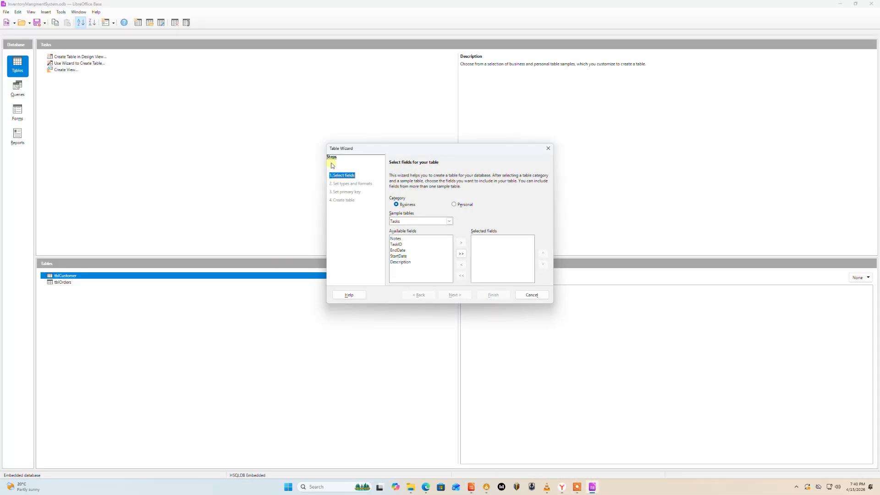
{"action": "left_click", "coordinate": [449, 221]}
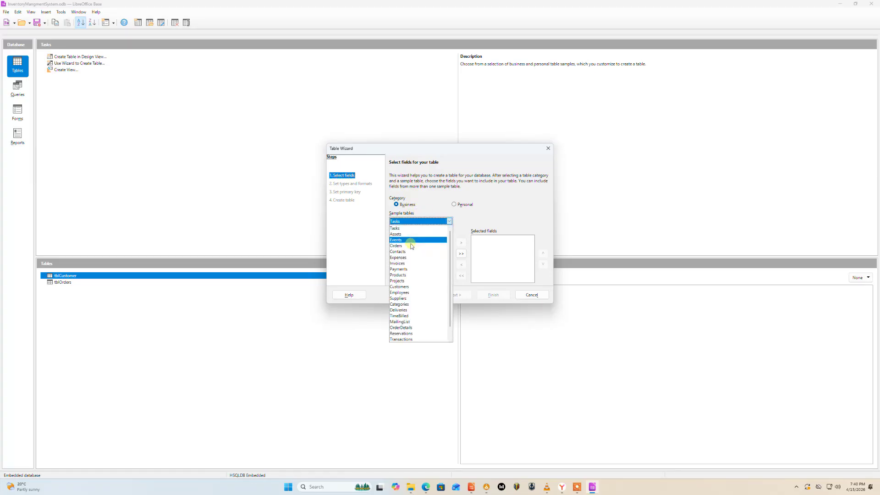
{"action": "left_click", "coordinate": [405, 293]}
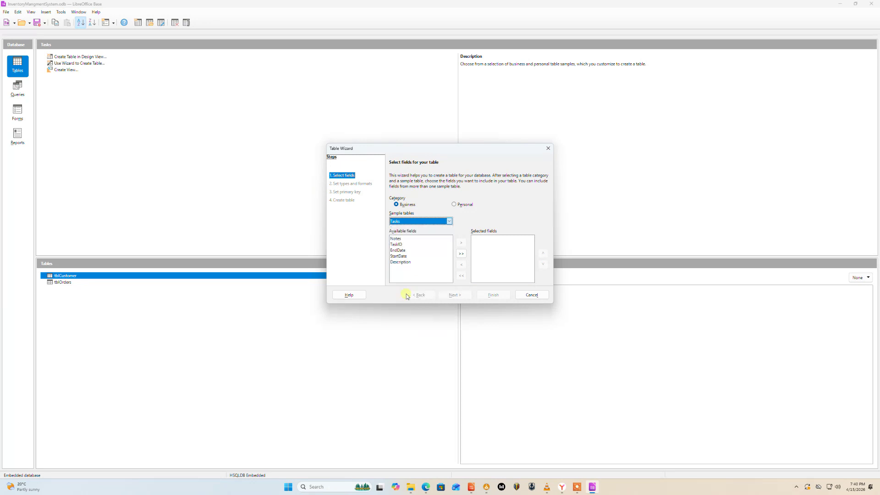
{"action": "left_click", "coordinate": [461, 254]}
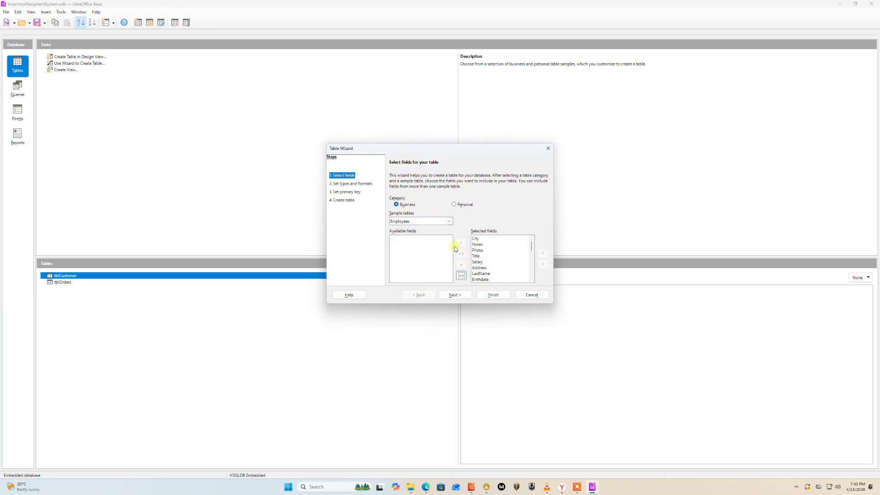
{"action": "left_click", "coordinate": [455, 295]}
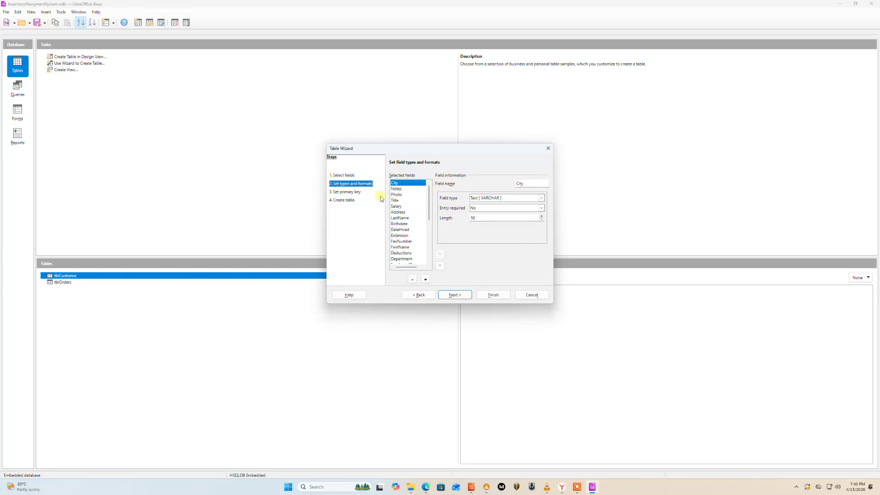
Keep the default field types and use the existing EmployeeID field as the primary key.
{"action": "left_click", "coordinate": [465, 295]}
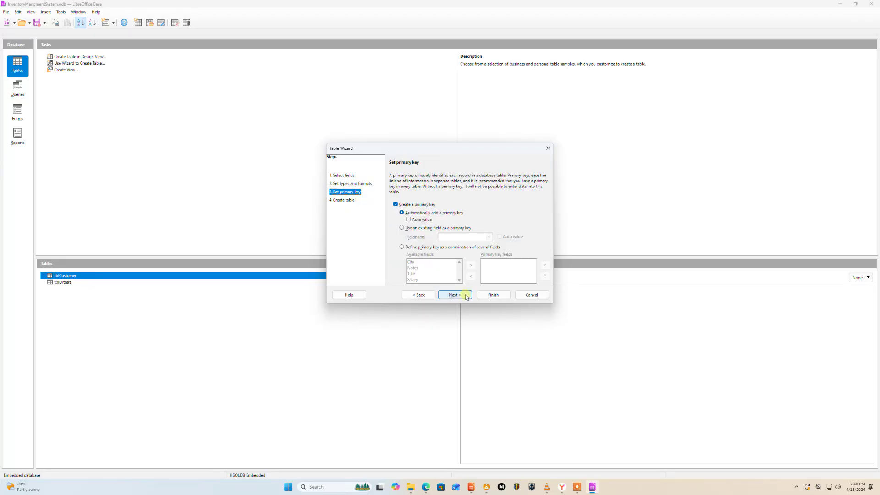
{"action": "left_click", "coordinate": [402, 227]}
{"action": "left_click", "coordinate": [489, 236]}
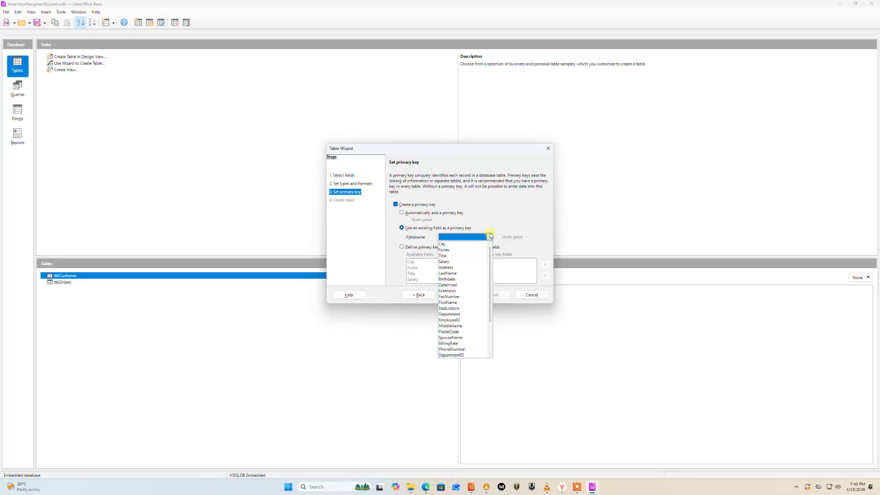
{"action": "left_click", "coordinate": [460, 319]}
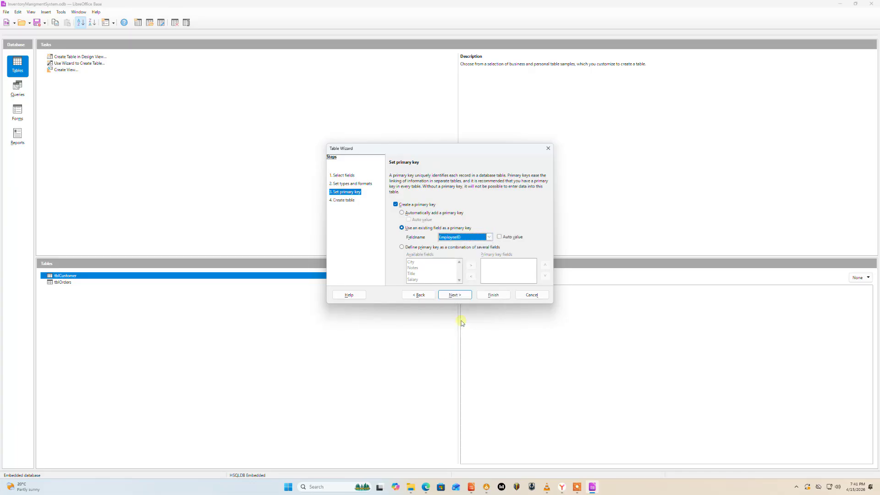
{"action": "left_click", "coordinate": [465, 295]}
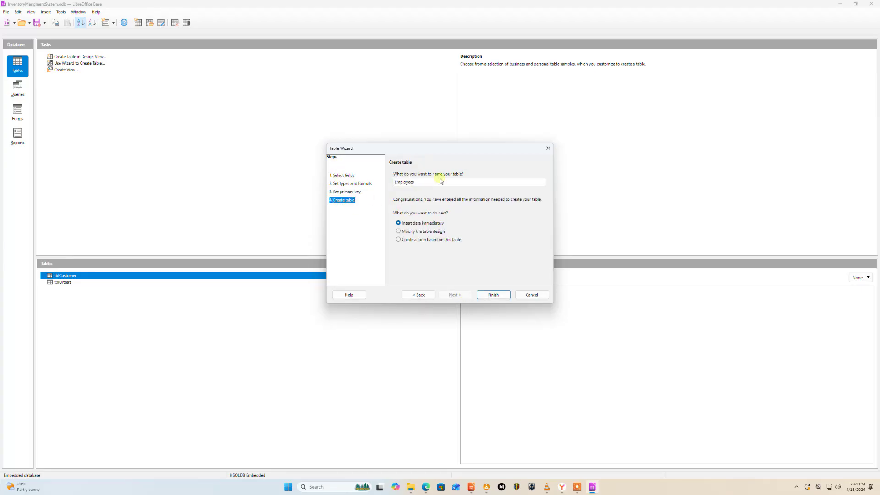
Name the table tblEmployees, choose to insert data immediately, finish the wizard, and close the data view.
{"action": "left_click", "coordinate": [396, 182]}
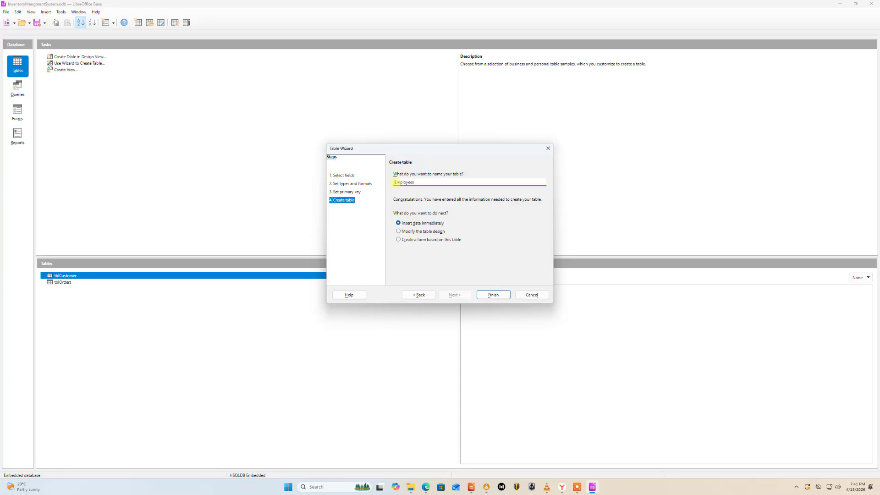
{"action": "type", "text": "tbl"}
{"action": "left_click", "coordinate": [401, 240]}
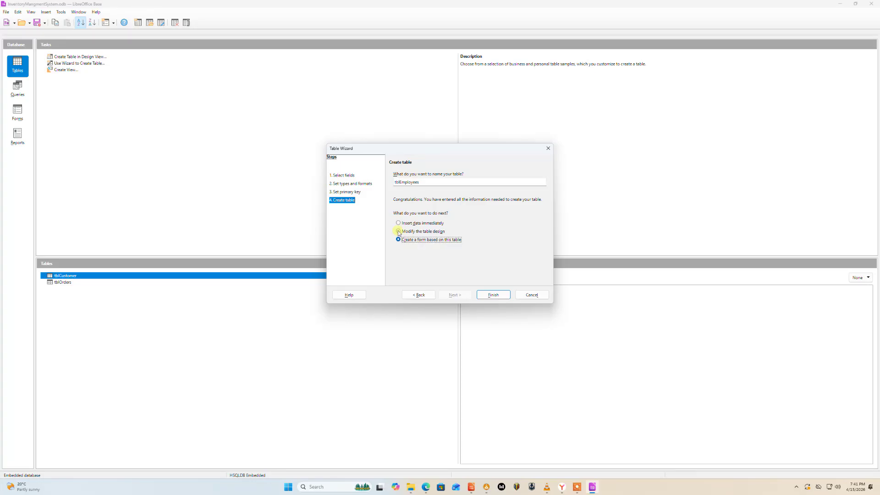
{"action": "left_click", "coordinate": [398, 224]}
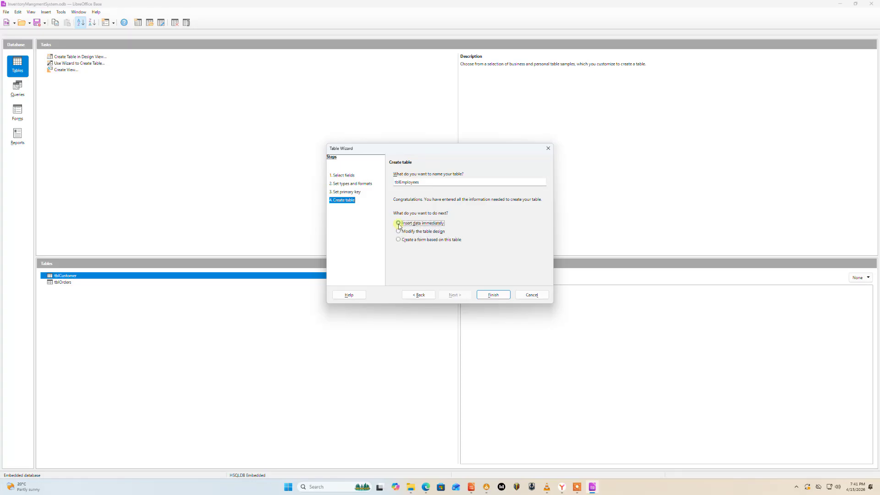
{"action": "left_click", "coordinate": [494, 296]}
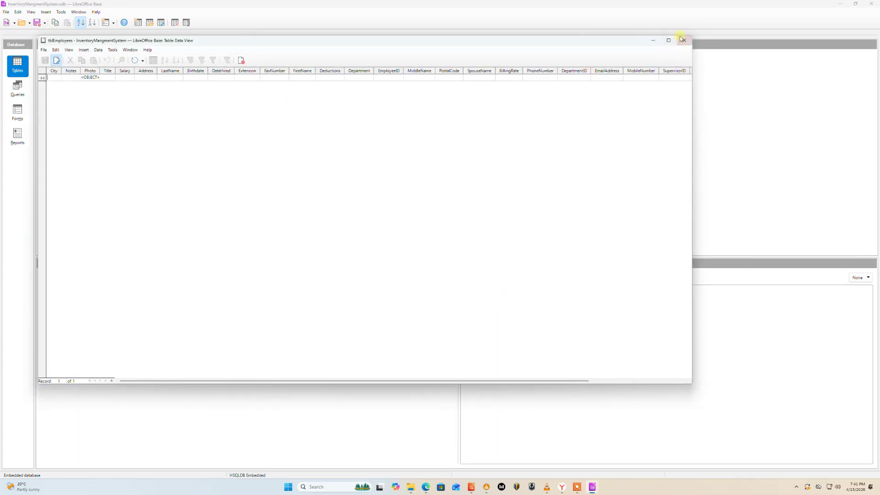
{"action": "left_click", "coordinate": [684, 42]}
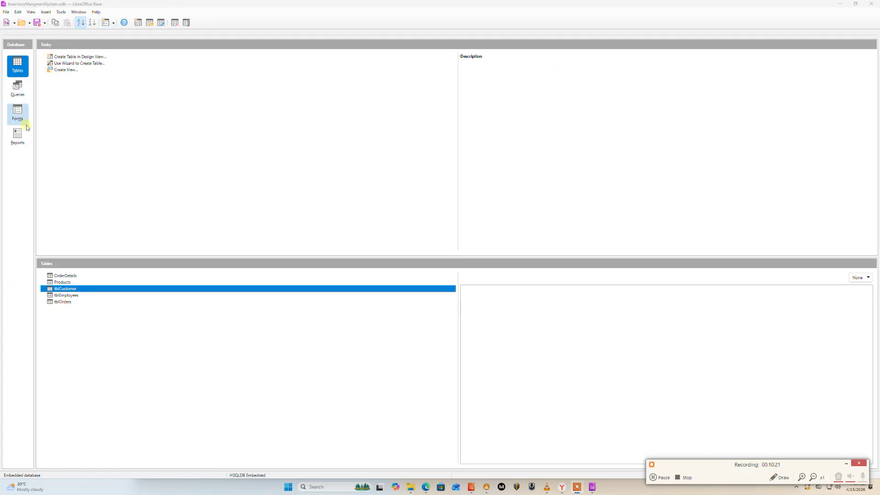
Start the Table Wizard again, pick the Suppliers sample table, and add all of its fields.
{"action": "left_click", "coordinate": [66, 64]}
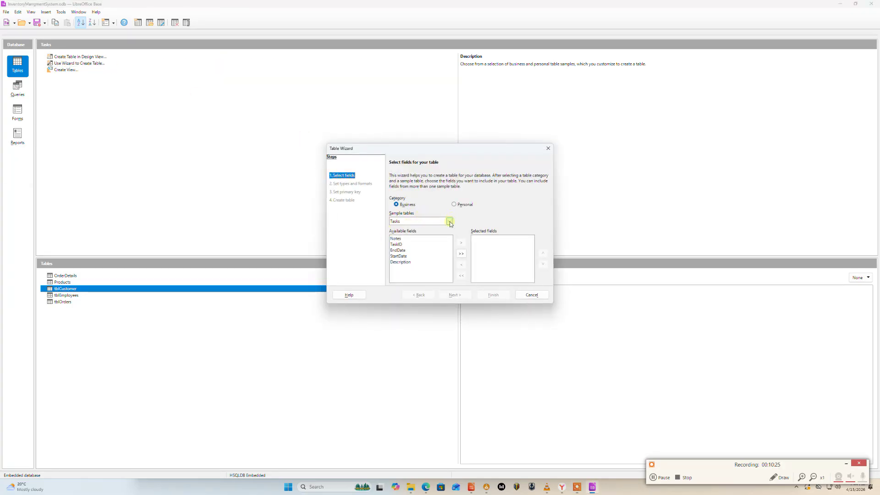
{"action": "left_click", "coordinate": [450, 221]}
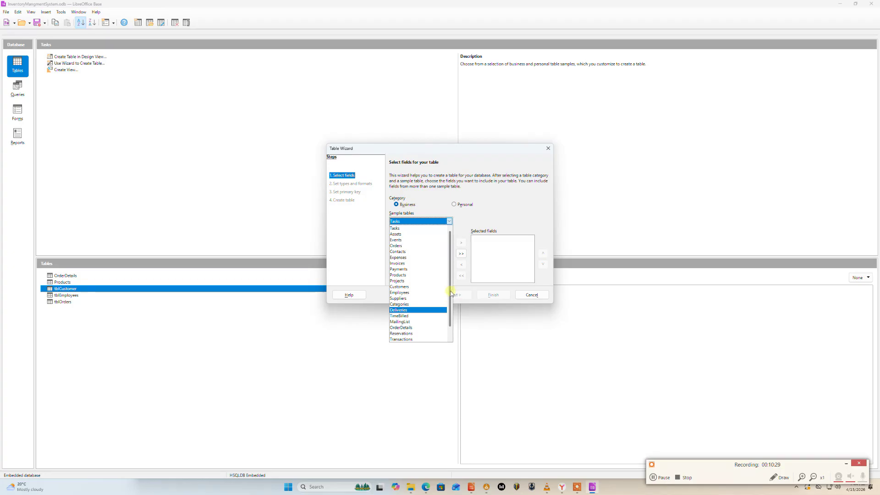
{"action": "left_click_drag", "start_coordinate": [450, 292], "coordinate": [450, 302]}
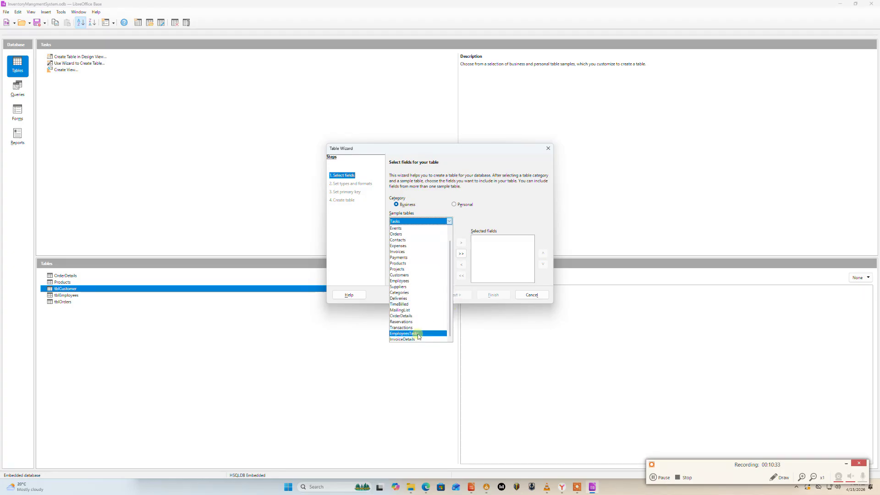
{"action": "key", "text": "Escape"}
{"action": "key", "text": "Up"}
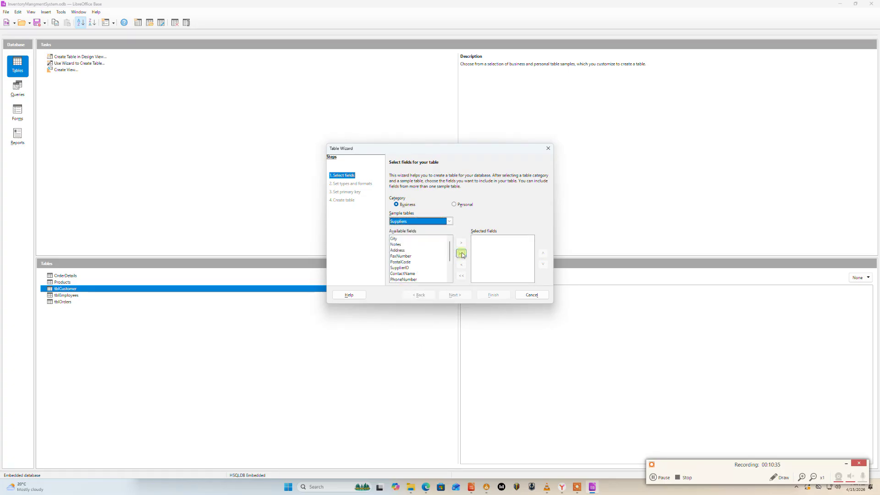
{"action": "left_click", "coordinate": [461, 253]}
Keep the default field types and use the existing SupplierID field as the primary key.
{"action": "left_click", "coordinate": [453, 296]}
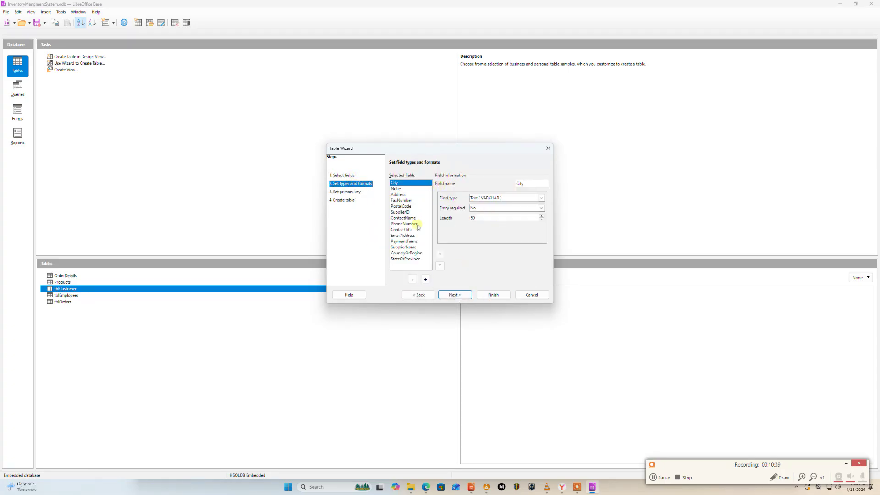
{"action": "left_click", "coordinate": [462, 300]}
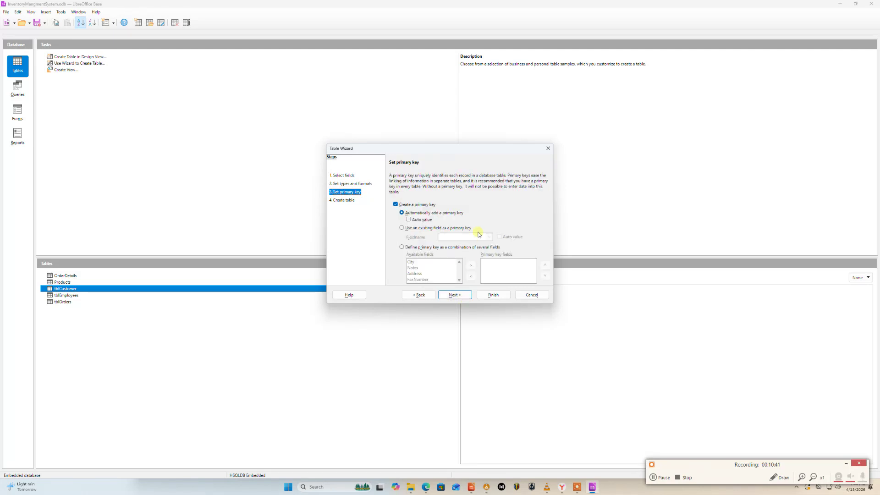
{"action": "left_click", "coordinate": [402, 228]}
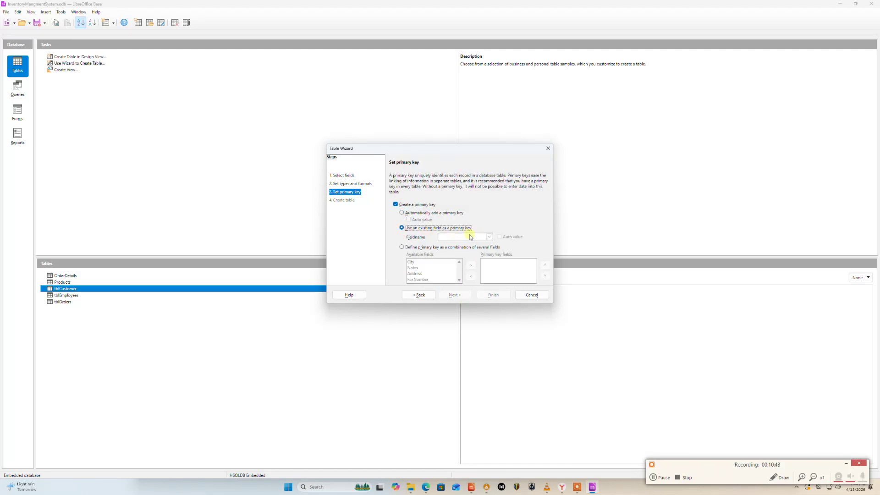
{"action": "left_click", "coordinate": [488, 237]}
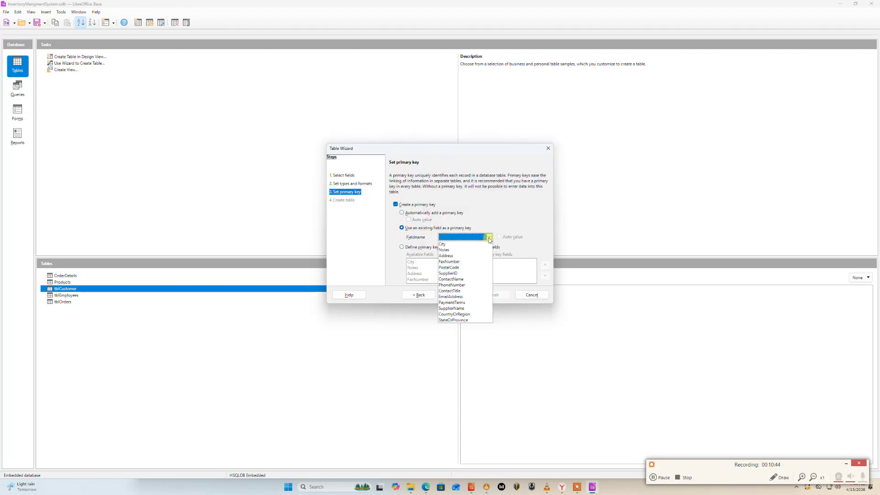
{"action": "left_click", "coordinate": [460, 273]}
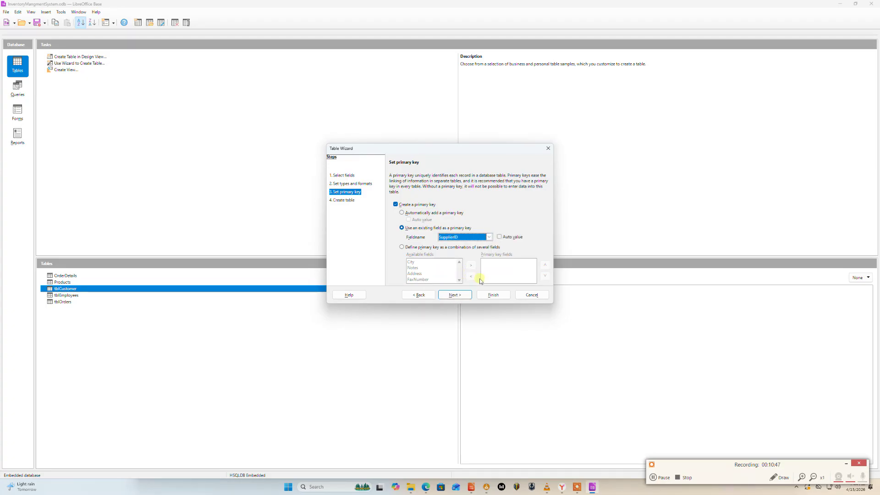
{"action": "left_click", "coordinate": [463, 296]}
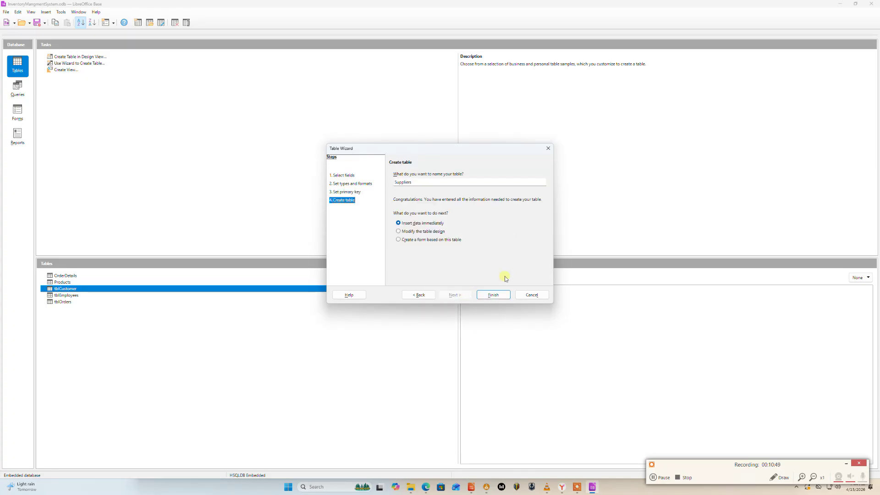
Finish the wizard keeping the table name Suppliers with data insertion immediately, and close the data view.
{"action": "left_click", "coordinate": [493, 299]}
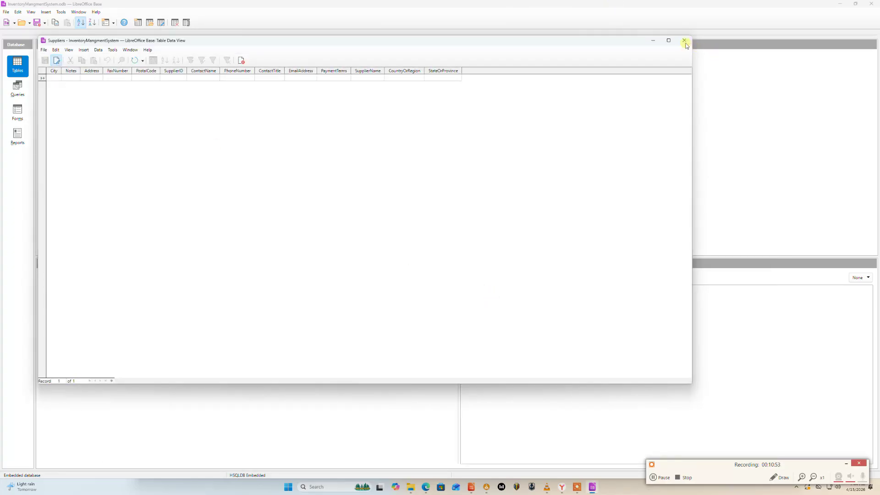
{"action": "left_click", "coordinate": [684, 41]}
{"action": "left_click", "coordinate": [87, 353]}
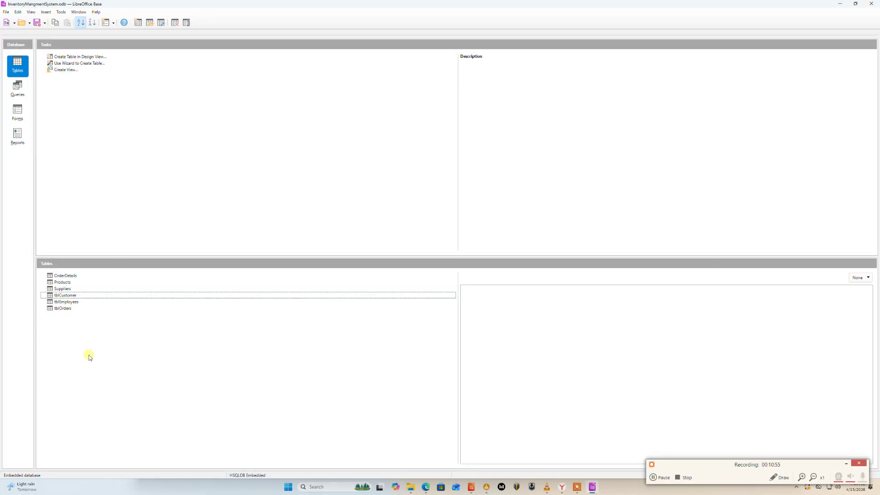